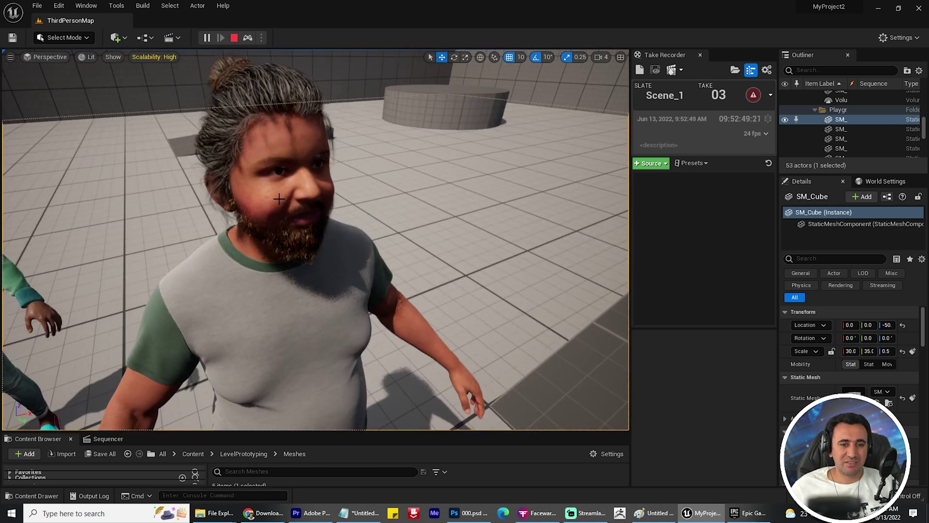
- Select the bearded MetaHuman in the level, then switch to Faceware Studio Trial
{"action": "left_click", "coordinate": [300, 203]}
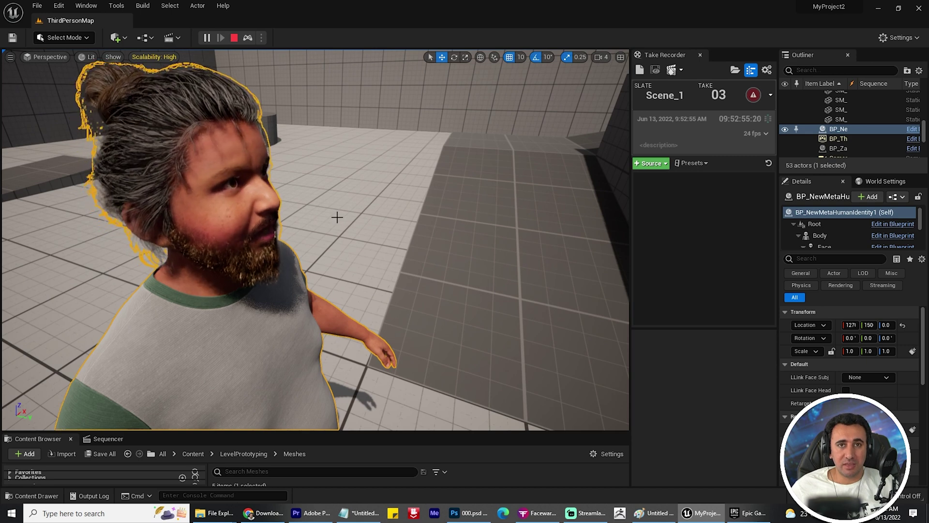
{"action": "key", "text": "alt+Tab"}
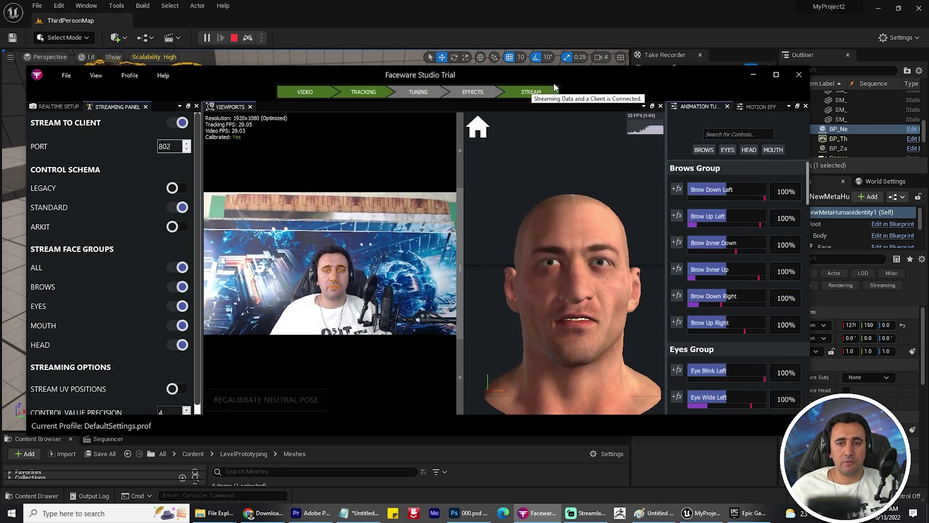
- Nudge the Faceware Studio window slightly while the webcam face streams onto the head
{"action": "left_click_drag", "start_coordinate": [590, 73], "coordinate": [601, 78]}
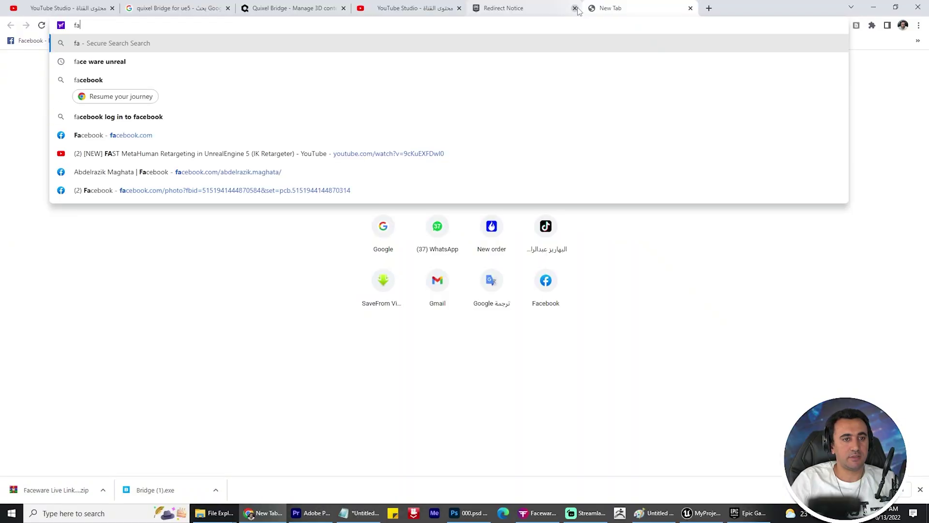
- Search Google for 'faceware studio' and open the Faceware Technologies website
{"action": "type", "text": "aceware"}
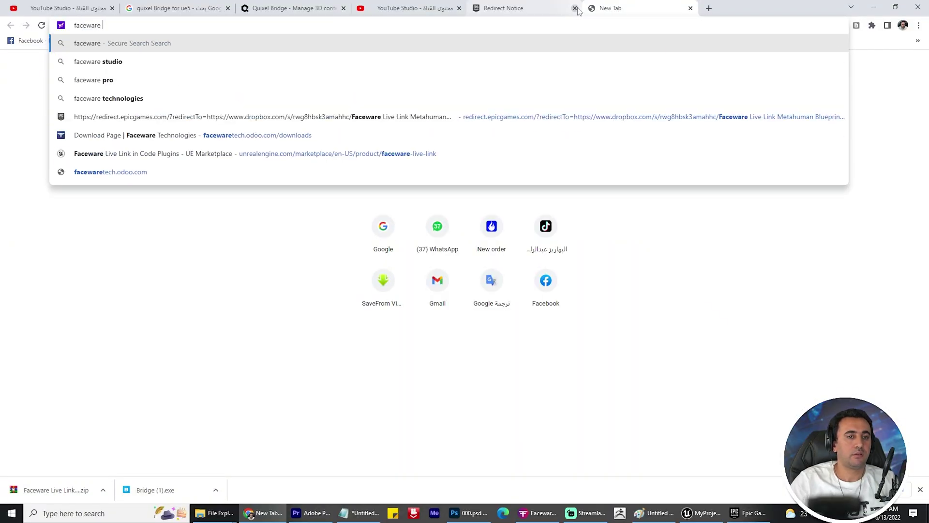
{"action": "key", "text": "Down"}
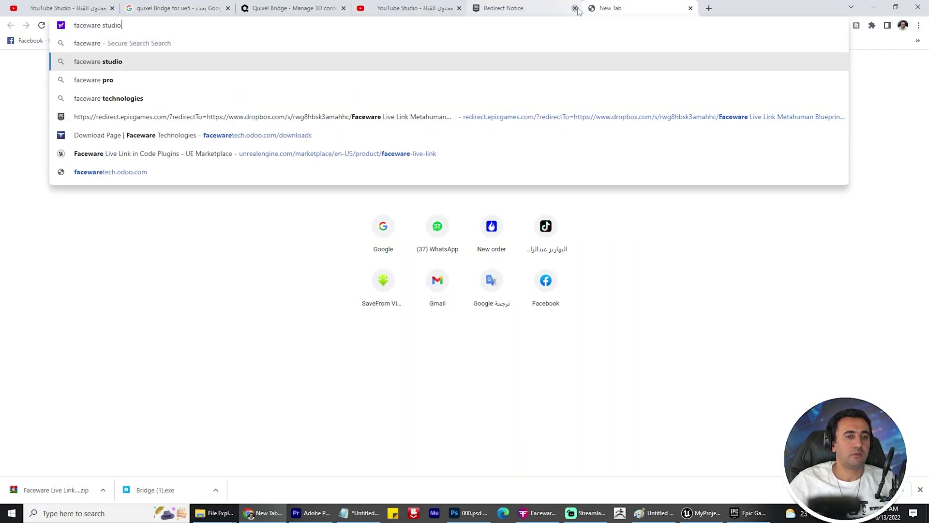
{"action": "key", "text": "Return"}
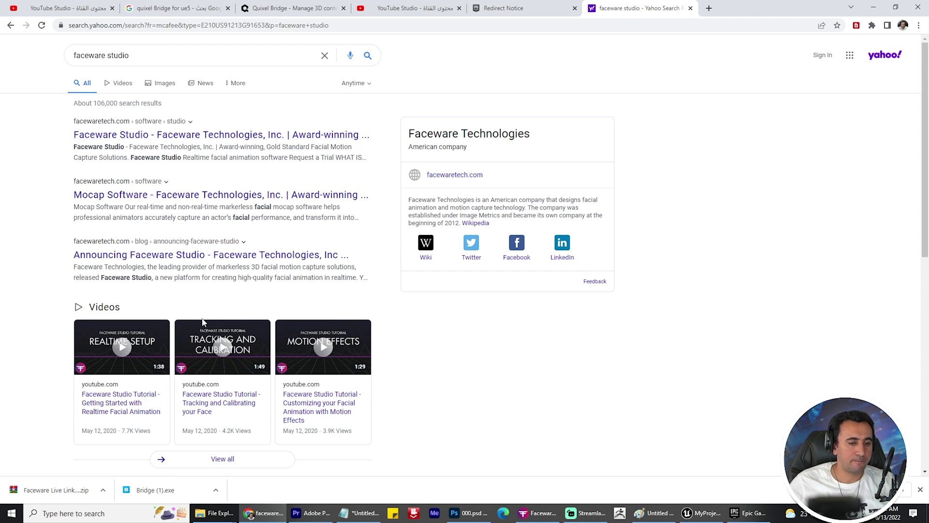
{"action": "scroll", "coordinate": [267, 338], "scroll_direction": "down", "scroll_amount": 3}
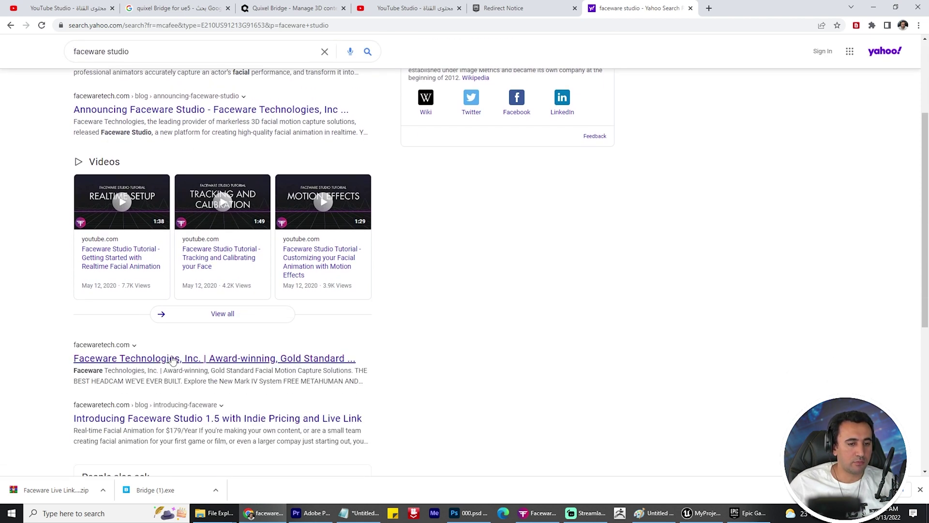
{"action": "left_click", "coordinate": [154, 361]}
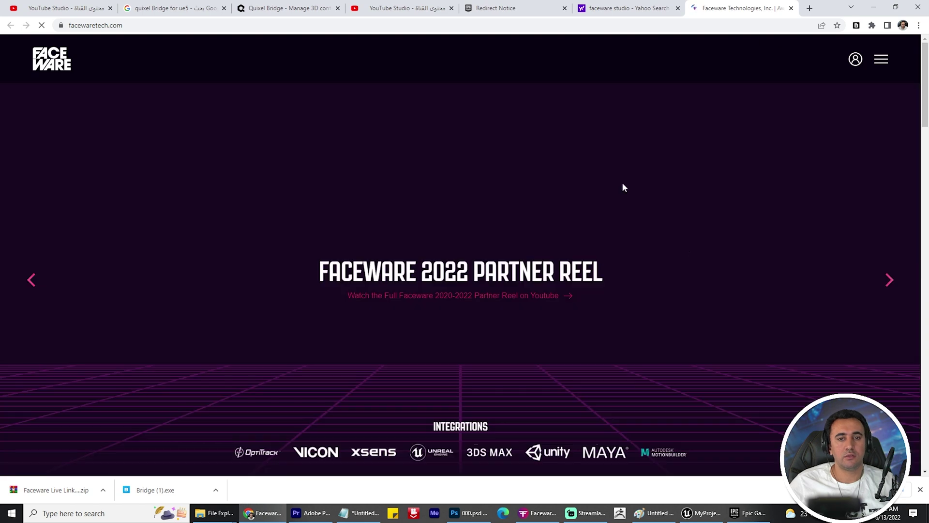
- Open the account portal's Software Downloads page listing Studio 1.5.1.0, then return to Faceware Studio
{"action": "left_click", "coordinate": [856, 60]}
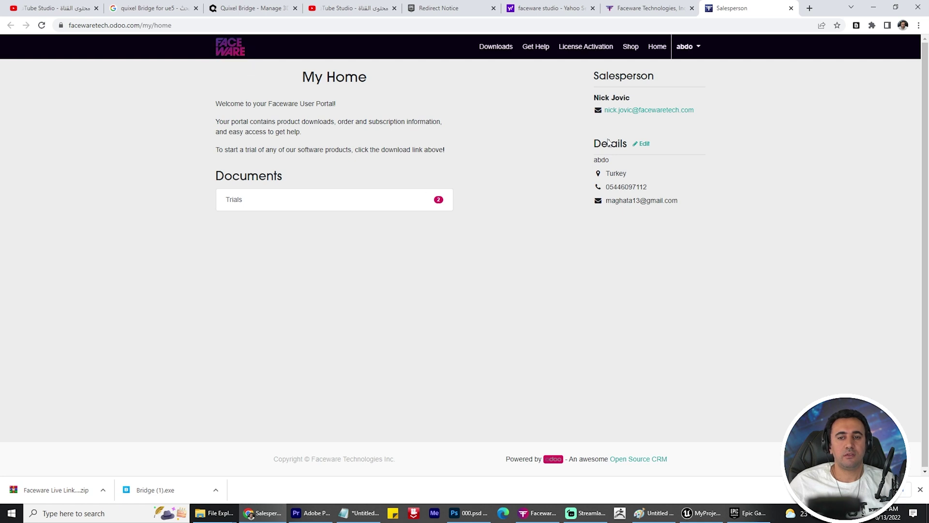
{"action": "left_click", "coordinate": [496, 48]}
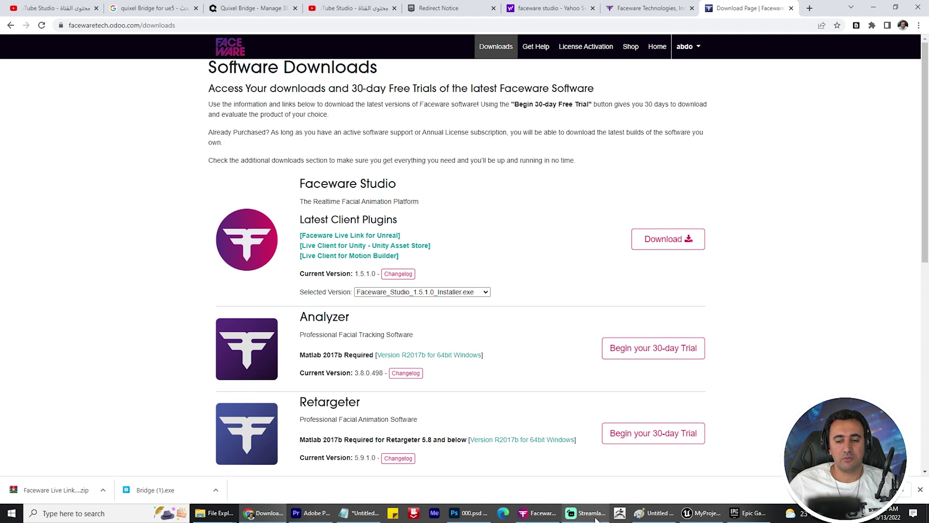
{"action": "left_click", "coordinate": [527, 517]}
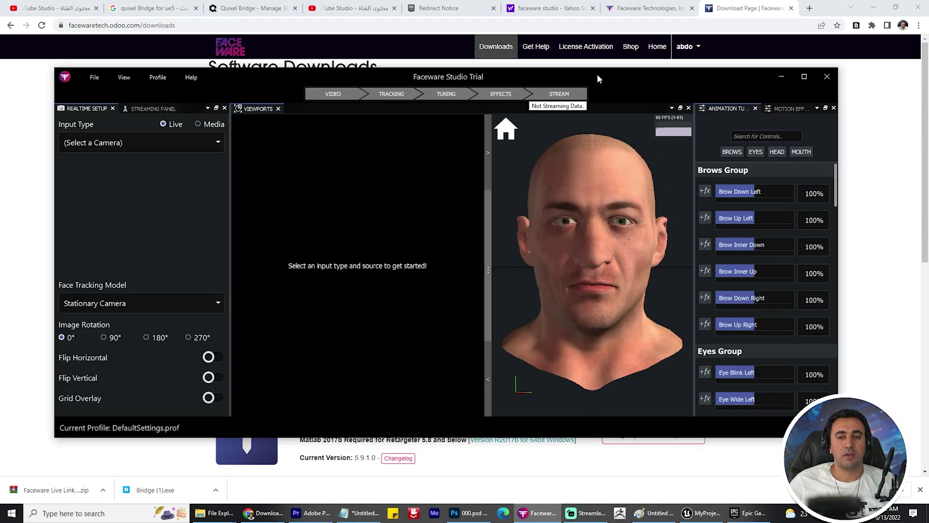
- Minimize Chrome, then close and relaunch Faceware Studio
{"action": "left_click_drag", "start_coordinate": [622, 75], "coordinate": [620, 92]}
{"action": "left_click", "coordinate": [873, 7]}
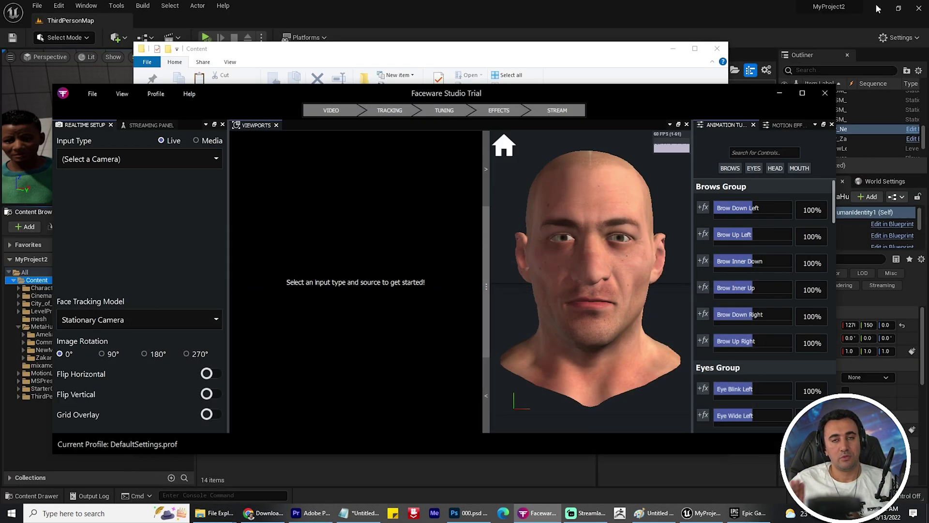
{"action": "left_click", "coordinate": [533, 376]}
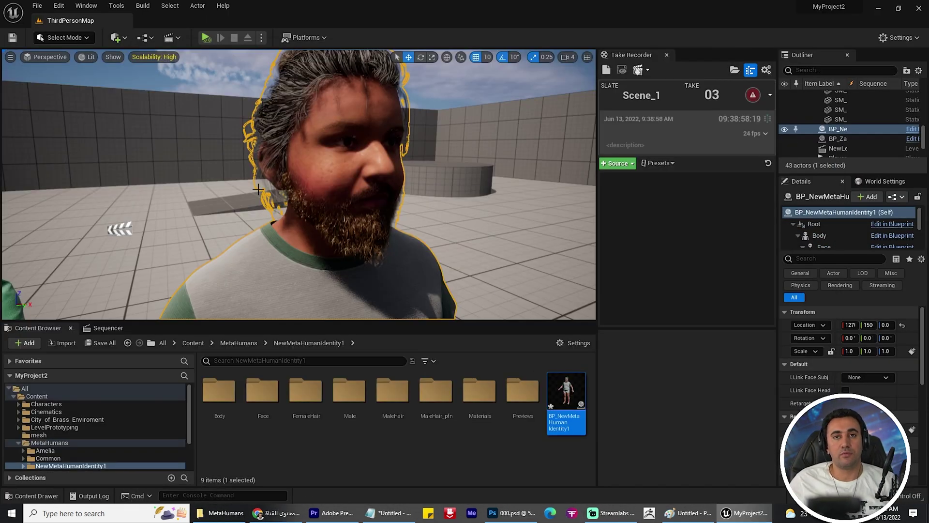
{"action": "left_click", "coordinate": [572, 513]}
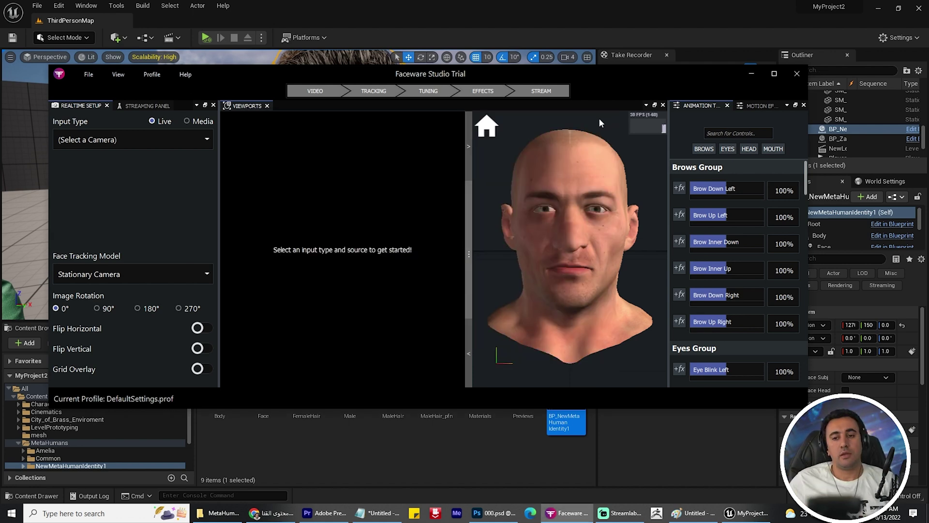
- Dismiss Faceware Studio's welcome screen, reposition and enlarge its window, then return to Unreal
{"action": "left_click", "coordinate": [602, 118]}
{"action": "mouse_move", "coordinate": [615, 82]}
{"action": "left_mouse_down"}
{"action": "mouse_move", "coordinate": [604, 100]}
{"action": "mouse_move", "coordinate": [627, 80]}
{"action": "left_mouse_up"}
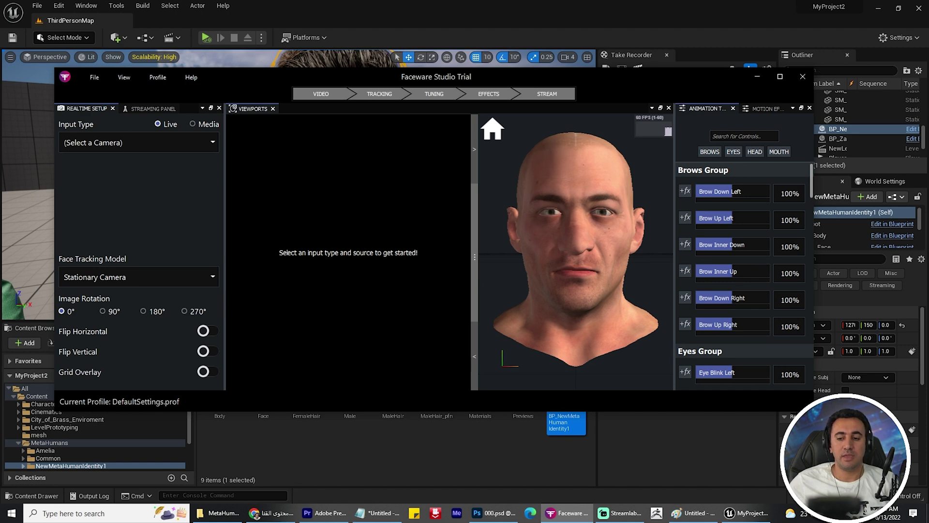
{"action": "left_click_drag", "start_coordinate": [814, 411], "coordinate": [838, 437]}
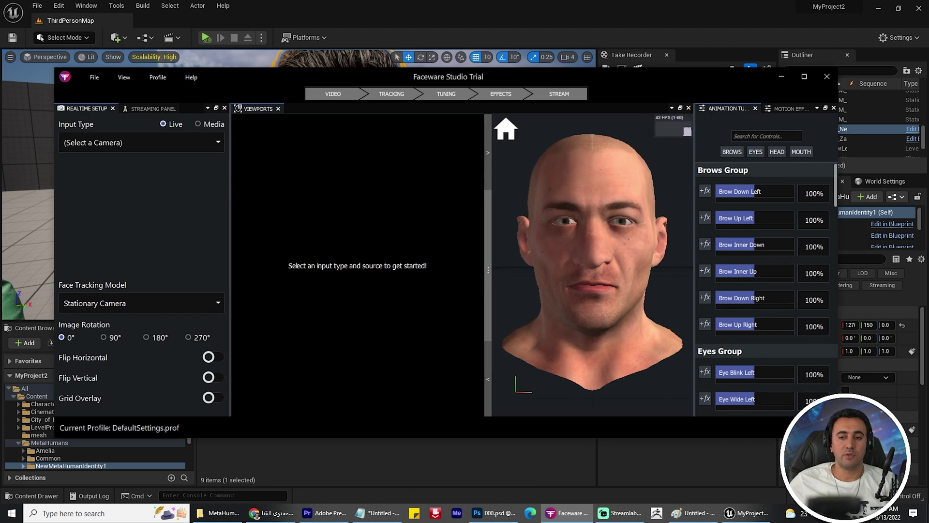
{"action": "left_click", "coordinate": [336, 17]}
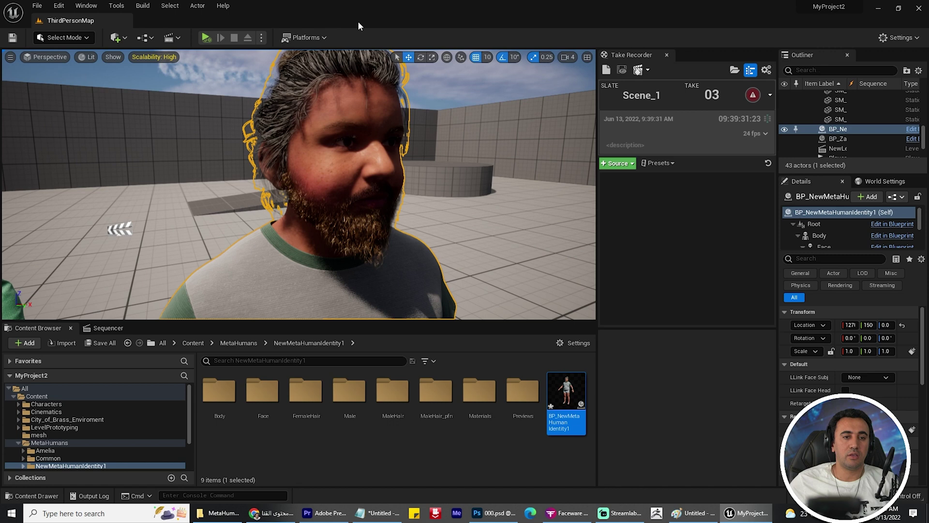
- Confirm the Faceware Live Link 1.2 plugin is enabled in Edit > Plugins
{"action": "left_click", "coordinate": [86, 6]}
{"action": "left_click", "coordinate": [59, 5]}
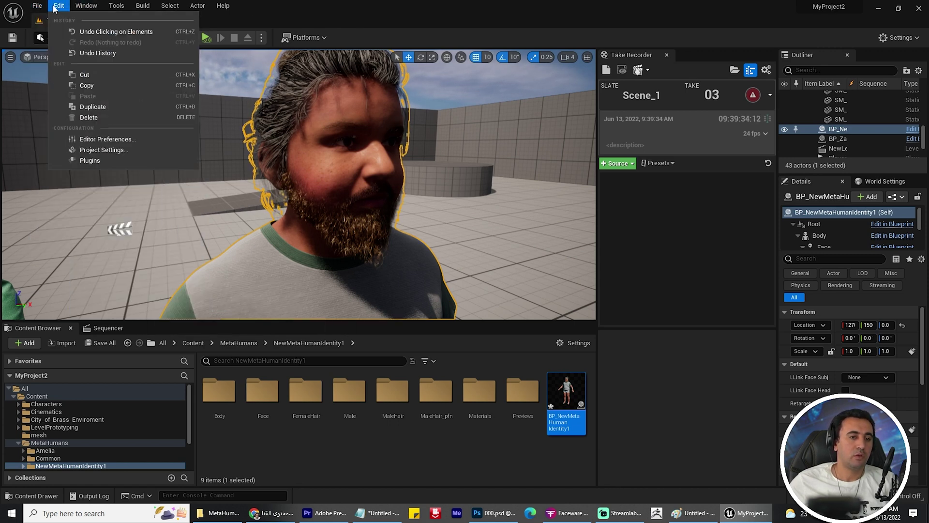
{"action": "left_click", "coordinate": [106, 162]}
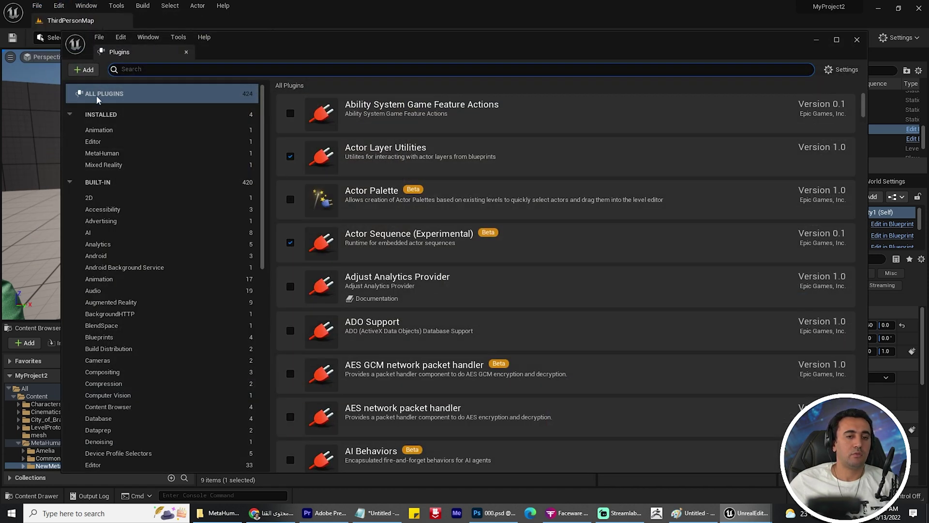
{"action": "left_click_drag", "start_coordinate": [260, 160], "coordinate": [268, 133]}
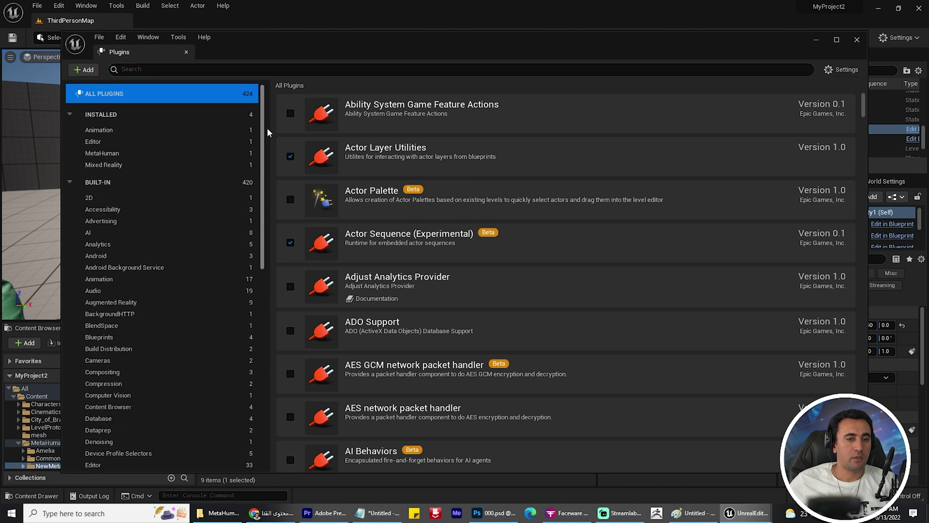
{"action": "left_click", "coordinate": [224, 72]}
{"action": "type", "text": "face"}
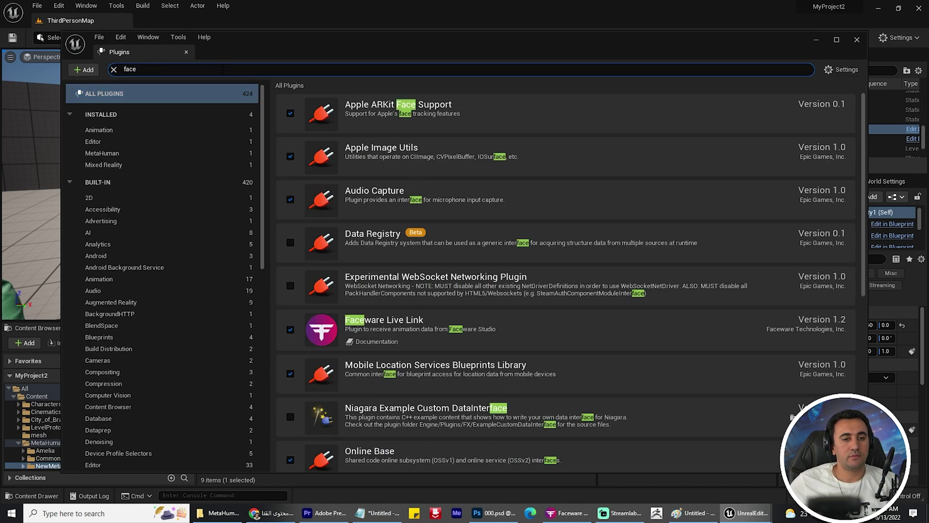
{"action": "type", "text": "ware"}
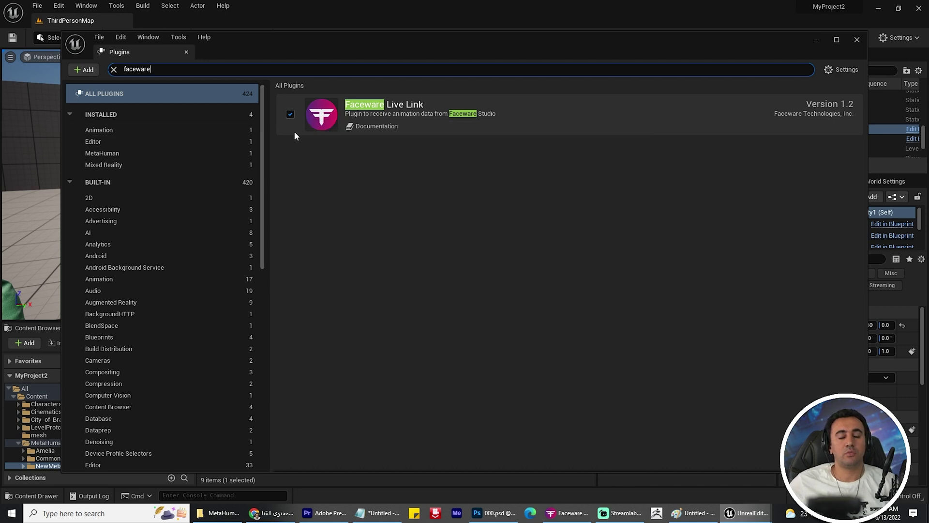
{"action": "left_click", "coordinate": [502, 278]}
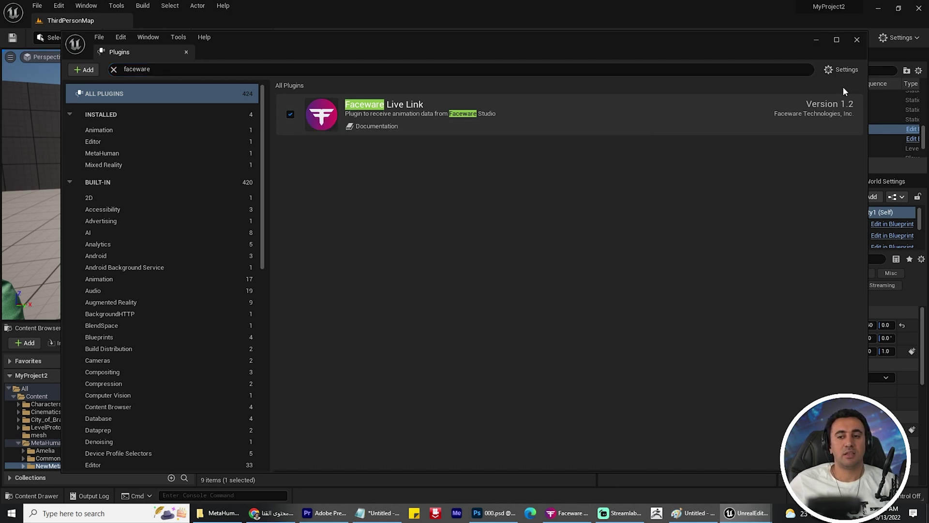
{"action": "left_click", "coordinate": [856, 39]}
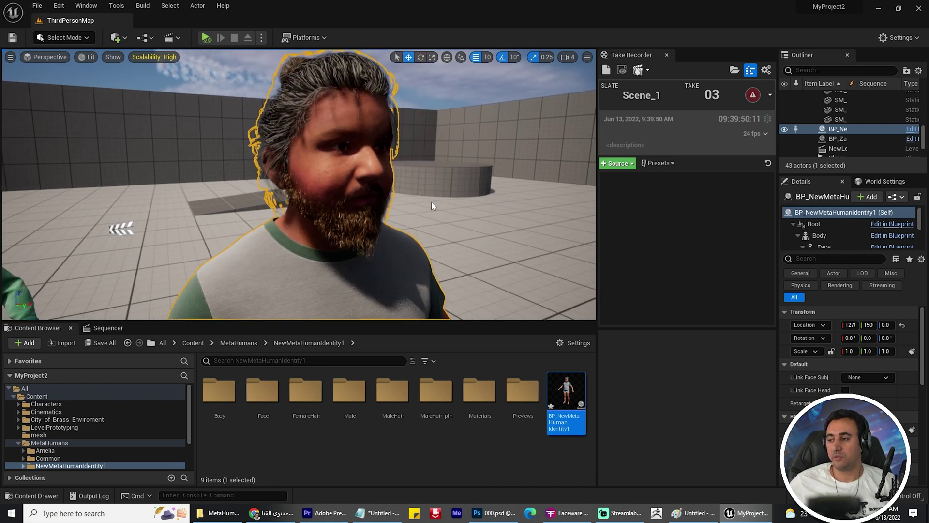
- Orbit around the MetaHuman's head, bring Faceware Studio forward, and open Windows search
{"action": "right_click_drag", "start_coordinate": [431, 206], "coordinate": [456, 207]}
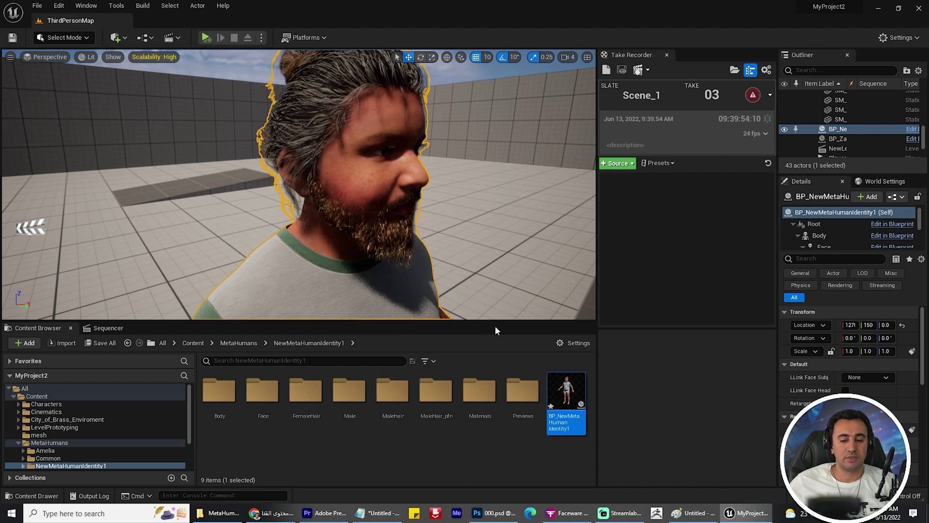
{"action": "left_click", "coordinate": [566, 512]}
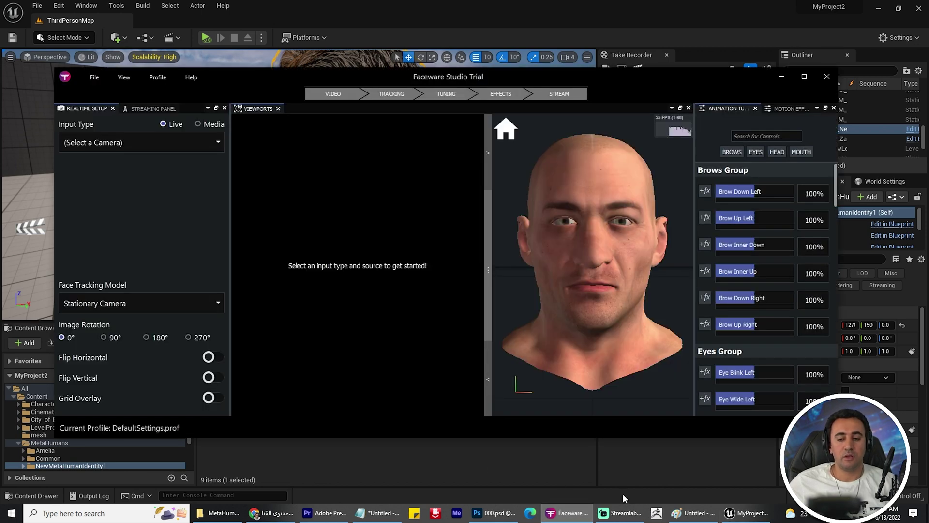
{"action": "key", "text": "super"}
- Launch the Epic Games Launcher and search its Marketplace for 'faceware'
{"action": "type", "text": "epic"}
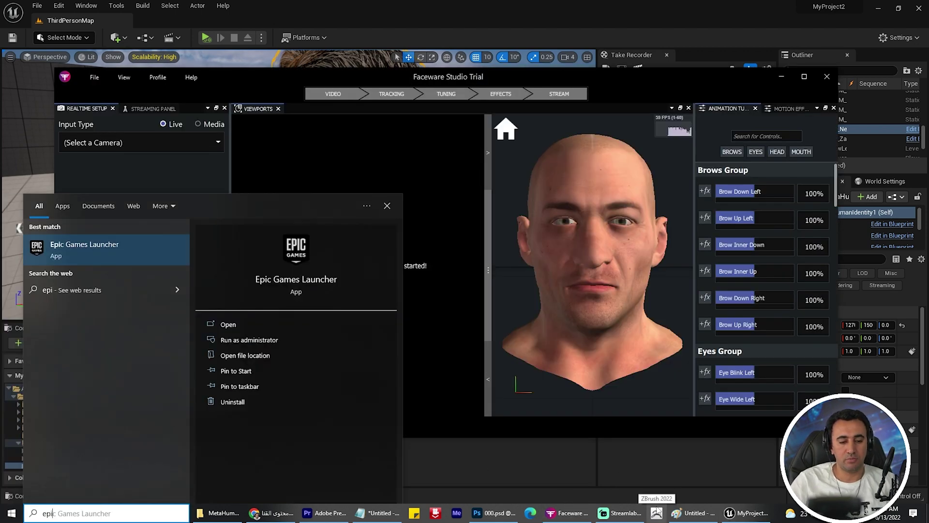
{"action": "key", "text": "Return"}
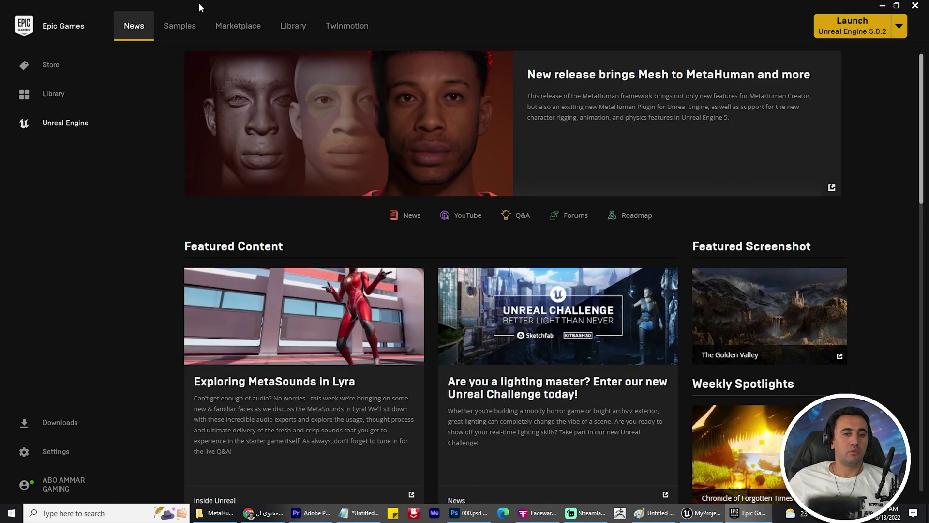
{"action": "left_click", "coordinate": [238, 27]}
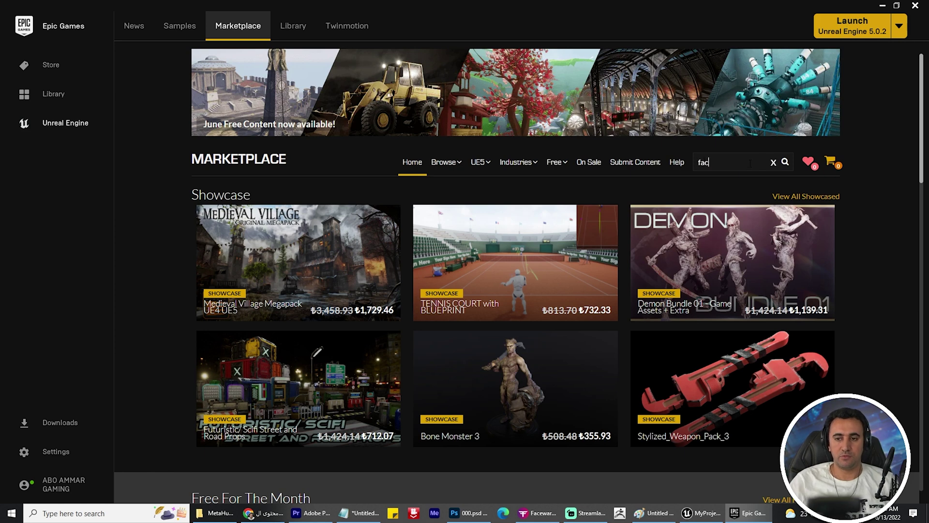
{"action": "key", "text": "Return"}
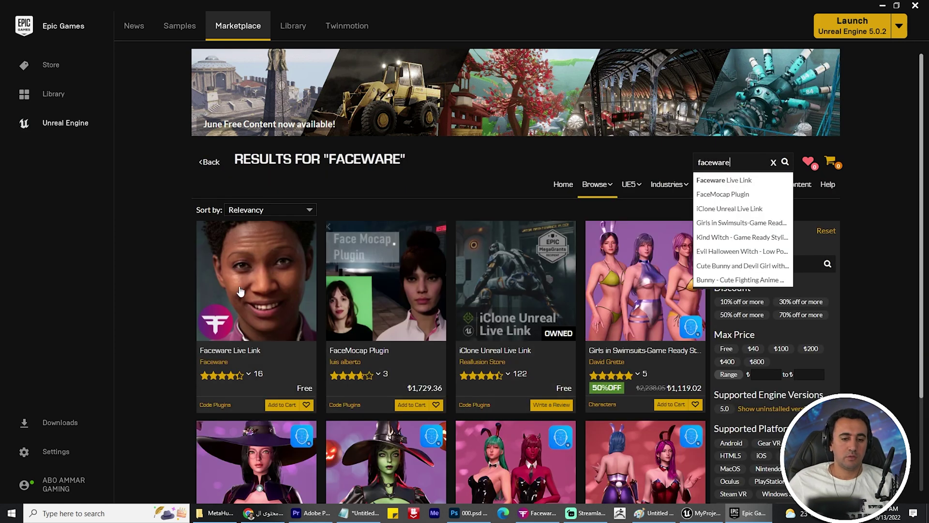
- Open the Faceware Live Link plugin page and download its sample MetaHuman blueprint
{"action": "left_click", "coordinate": [266, 269]}
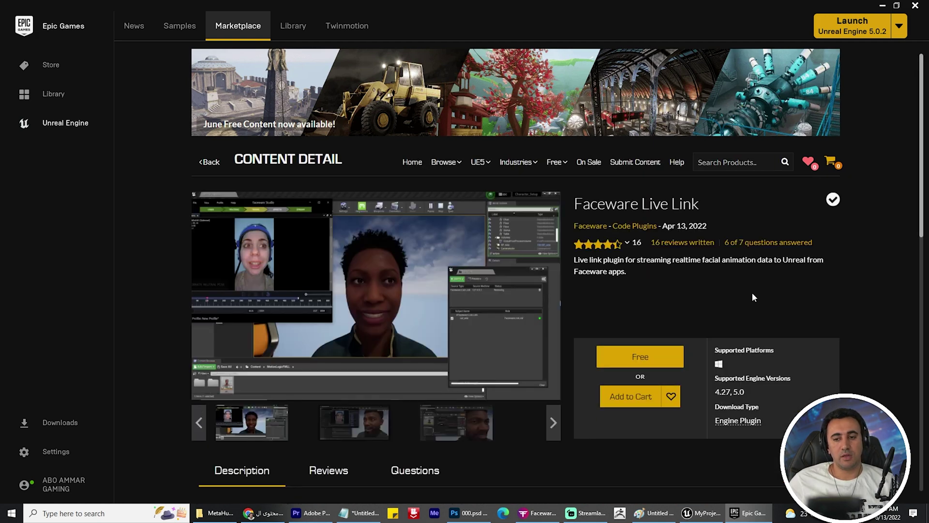
{"action": "scroll", "coordinate": [752, 292], "scroll_direction": "down", "scroll_amount": 3}
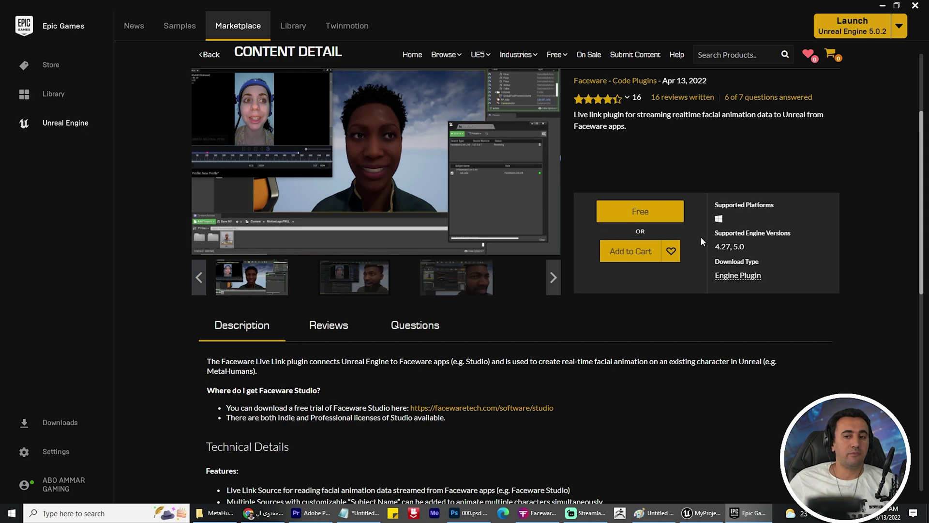
{"action": "scroll", "coordinate": [605, 427], "scroll_direction": "down", "scroll_amount": 1}
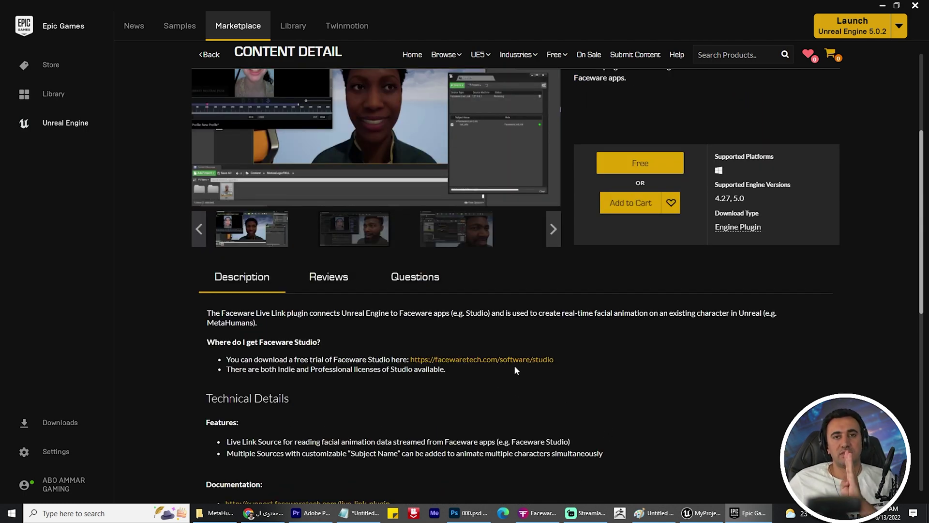
{"action": "scroll", "coordinate": [418, 361], "scroll_direction": "down", "scroll_amount": 3}
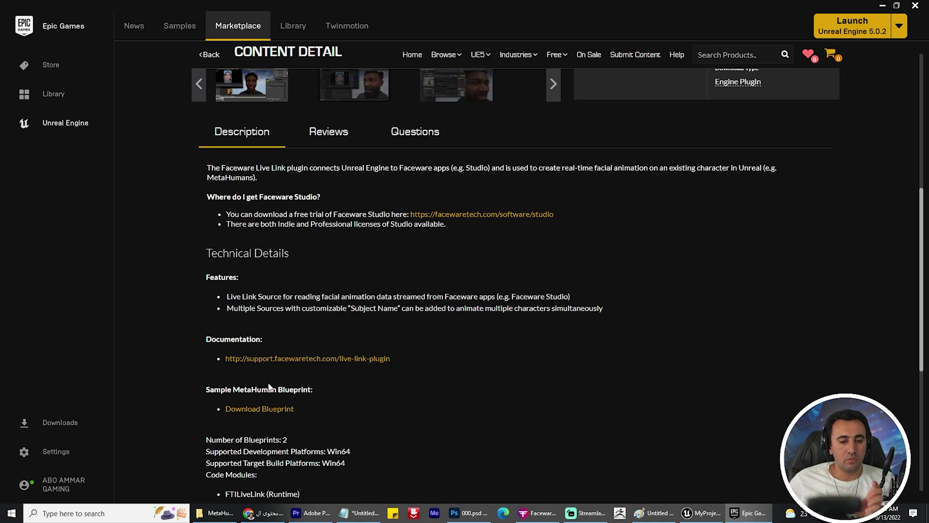
{"action": "left_click", "coordinate": [274, 410]}
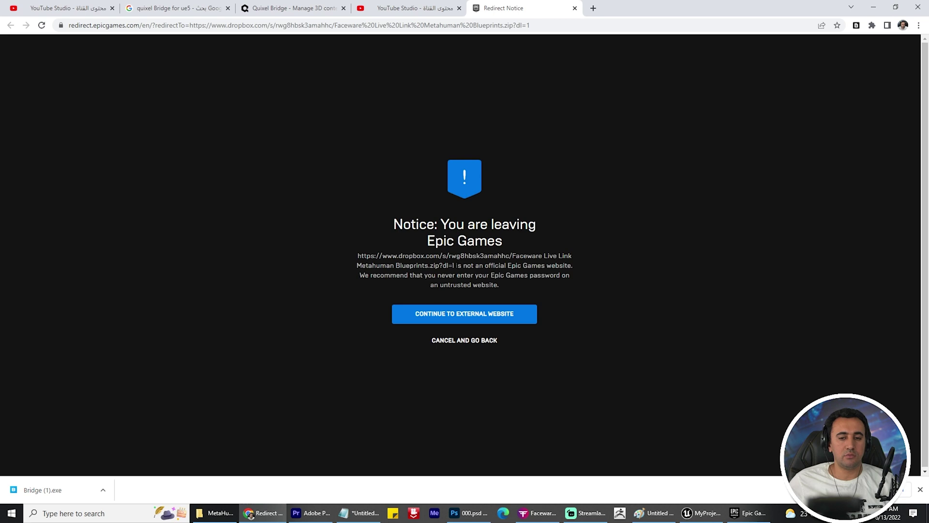
- Open the copied Dropbox link to download the Metahuman Blueprints zip and show it in Downloads
{"action": "left_click_drag", "start_coordinate": [418, 266], "coordinate": [347, 258]}
{"action": "key", "text": "ctrl+c"}
{"action": "key", "text": "ctrl+l"}
{"action": "key", "text": "ctrl+v"}
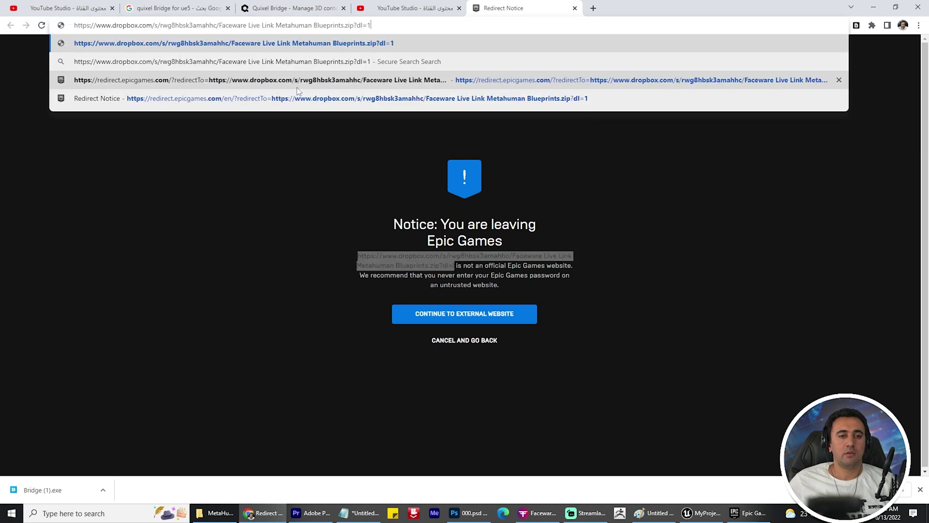
{"action": "key", "text": "Return"}
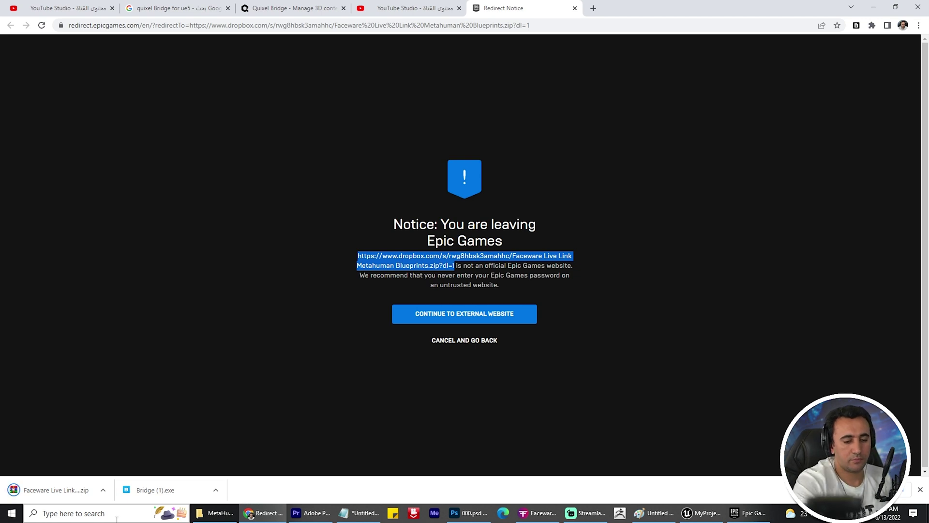
{"action": "left_click", "coordinate": [213, 513]}
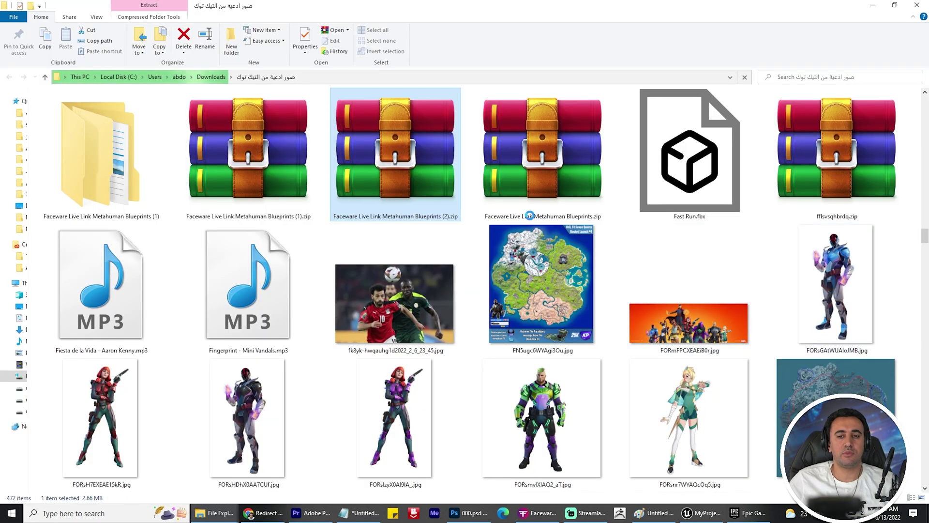
- Extract Blueprints (2).zip and open the extracted folder
{"action": "right_click", "coordinate": [445, 168]}
{"action": "left_click", "coordinate": [501, 197]}
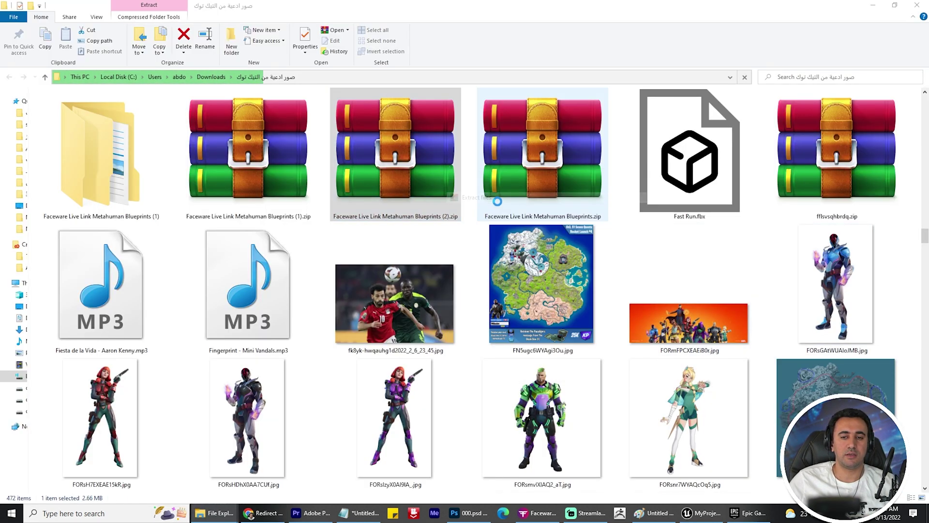
{"action": "key", "text": "Return"}
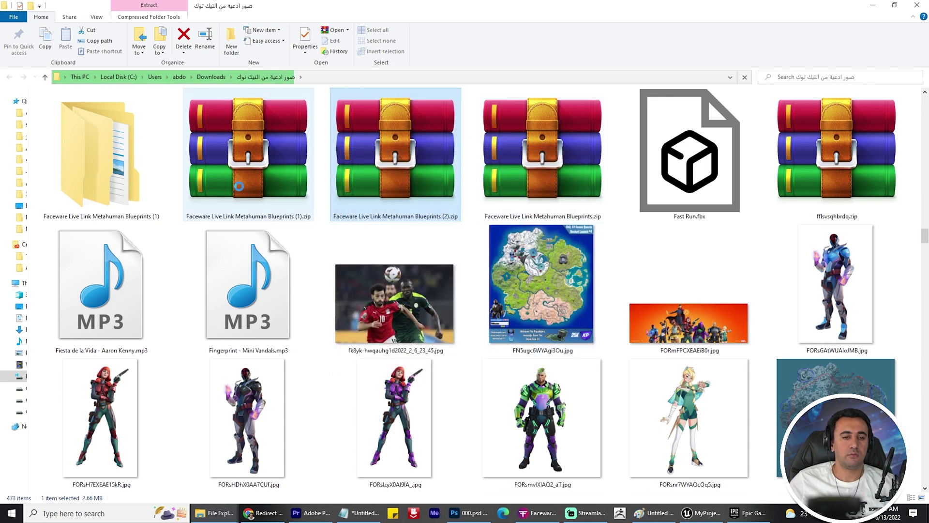
{"action": "left_click", "coordinate": [105, 170]}
{"action": "double_click", "coordinate": [105, 169]}
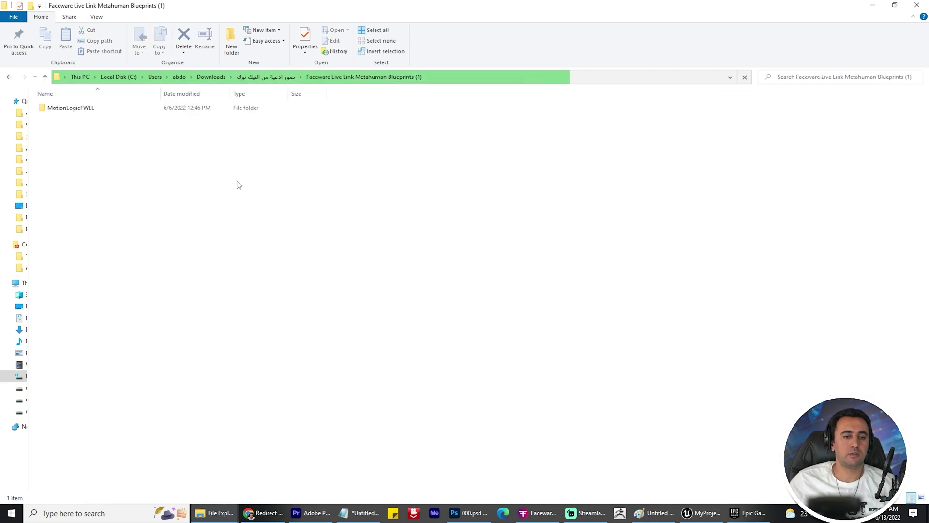
- Copy the MotionLogicFWLL folder and switch back to the Unreal editor
{"action": "left_click", "coordinate": [79, 109]}
{"action": "right_click", "coordinate": [70, 110]}
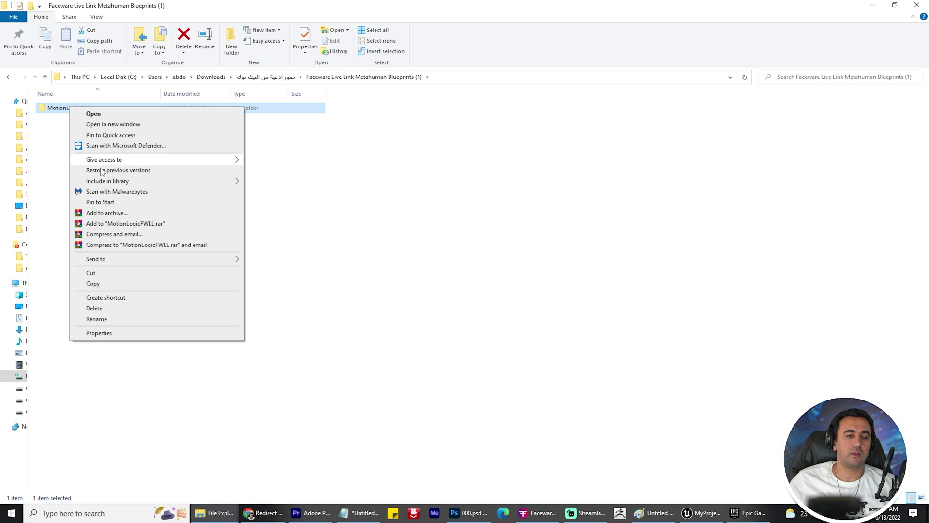
{"action": "left_click", "coordinate": [108, 285]}
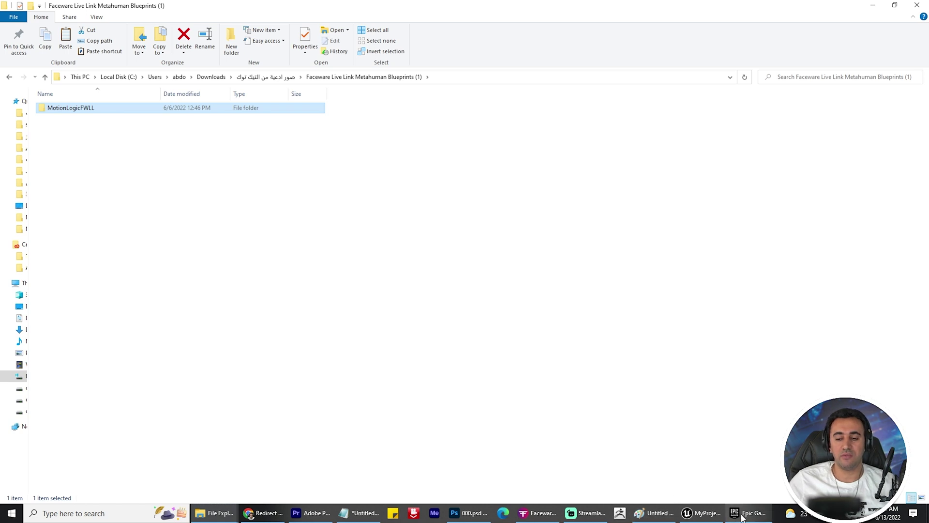
{"action": "left_click", "coordinate": [700, 513]}
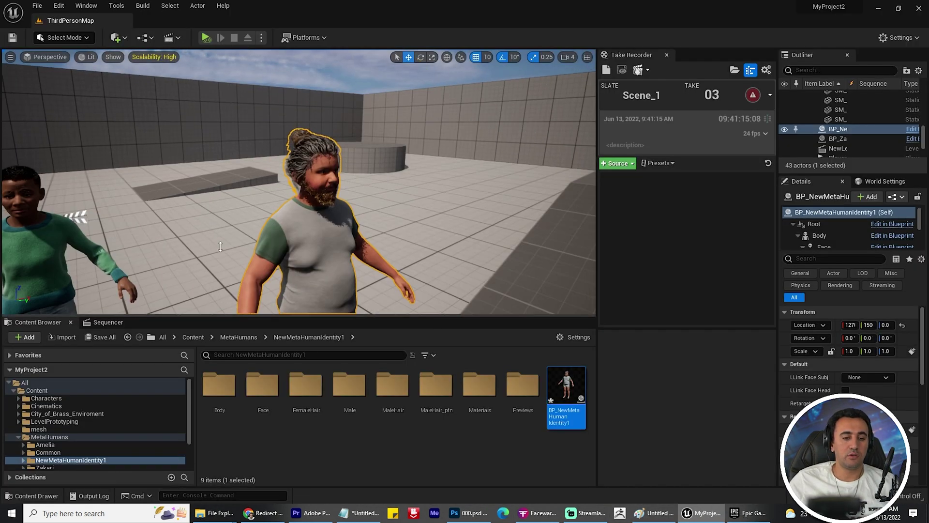
- Paste MotionLogicFWLL into the project's Content folder on disk, replacing the existing files
{"action": "left_click_drag", "start_coordinate": [250, 322], "coordinate": [103, 207]}
{"action": "left_click", "coordinate": [38, 280]}
{"action": "right_click", "coordinate": [39, 280]}
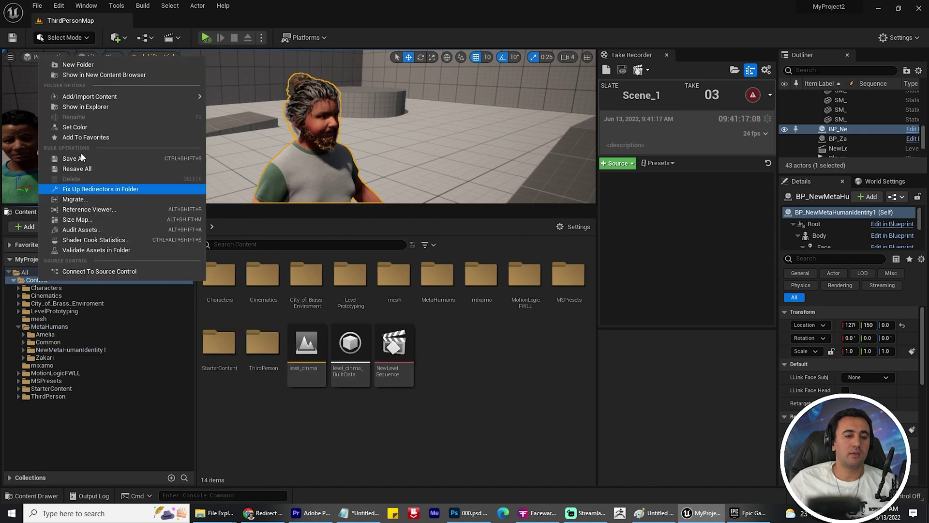
{"action": "left_click", "coordinate": [94, 108]}
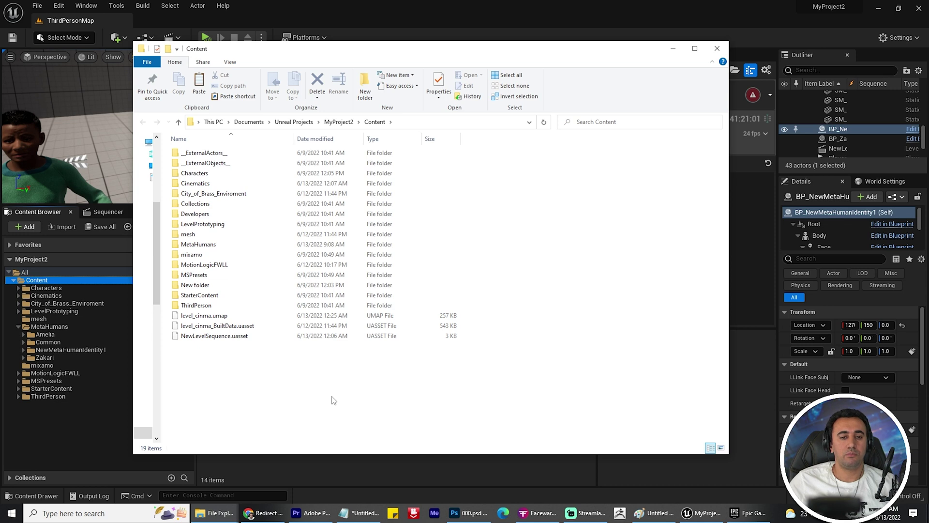
{"action": "key", "text": "ctrl+v"}
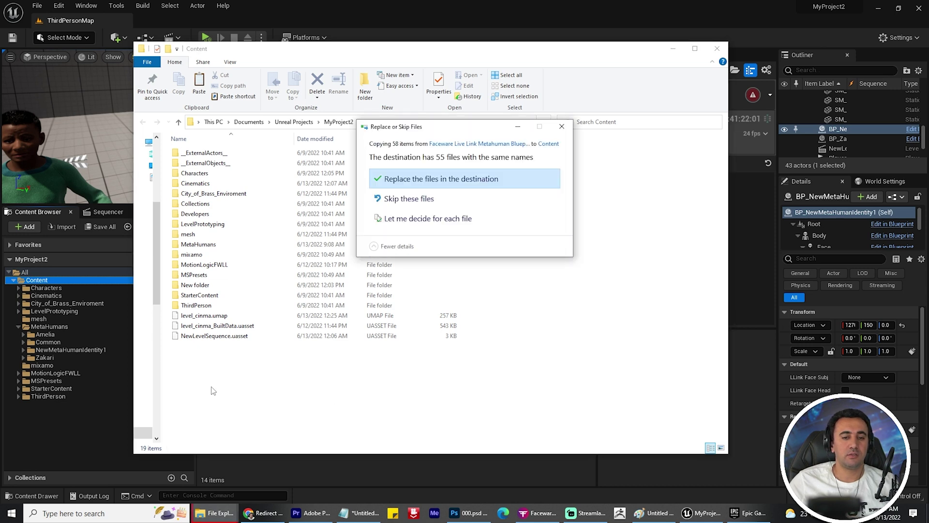
{"action": "left_click", "coordinate": [435, 179]}
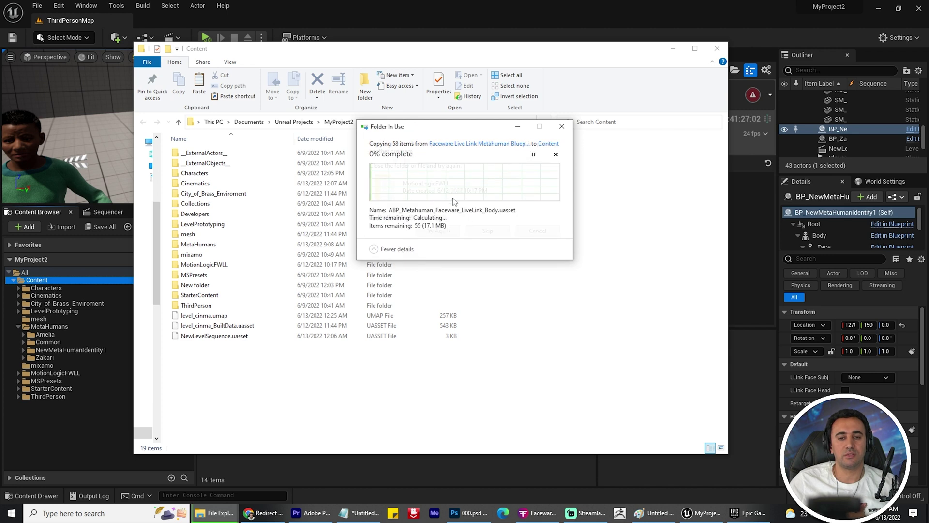
{"action": "left_click", "coordinate": [531, 236]}
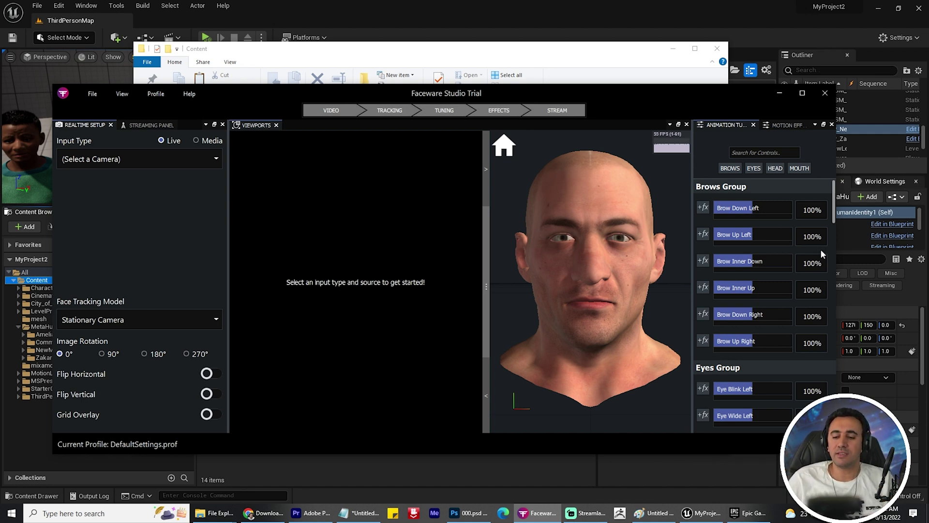
- Return to the Unreal editor and make the level viewport taller and wider
{"action": "left_click", "coordinate": [702, 512]}
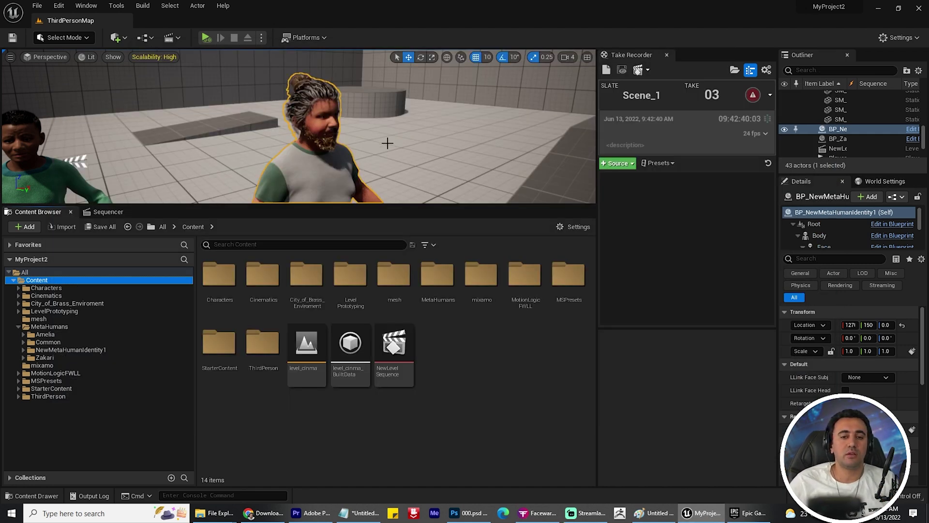
{"action": "left_click_drag", "start_coordinate": [408, 202], "coordinate": [419, 293]}
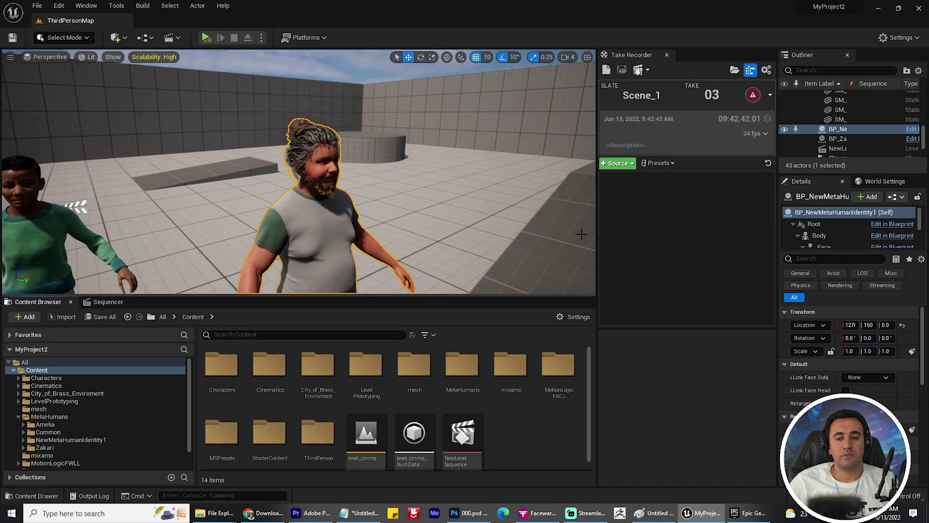
{"action": "left_click_drag", "start_coordinate": [597, 242], "coordinate": [629, 246]}
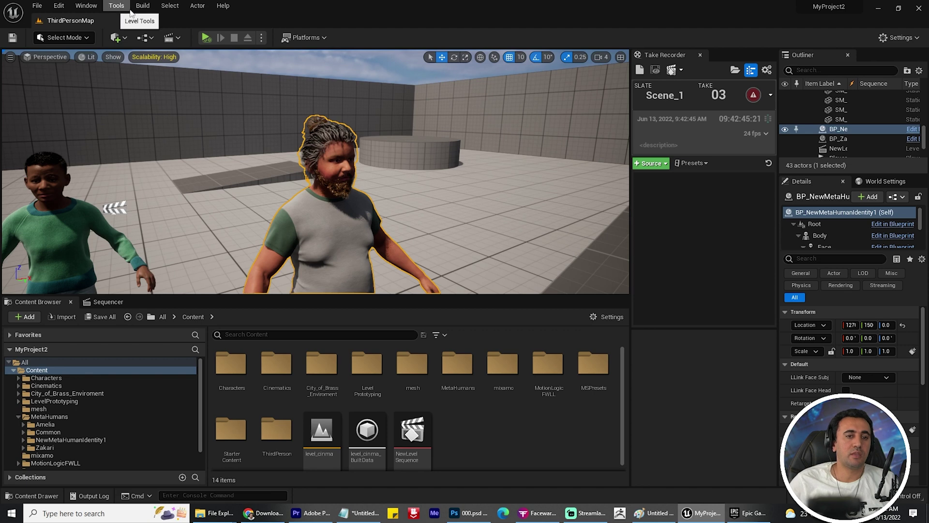
- Open Quixel Bridge and select NewMetaHumanIdentity1 under My MetaHumans
{"action": "left_click", "coordinate": [84, 7]}
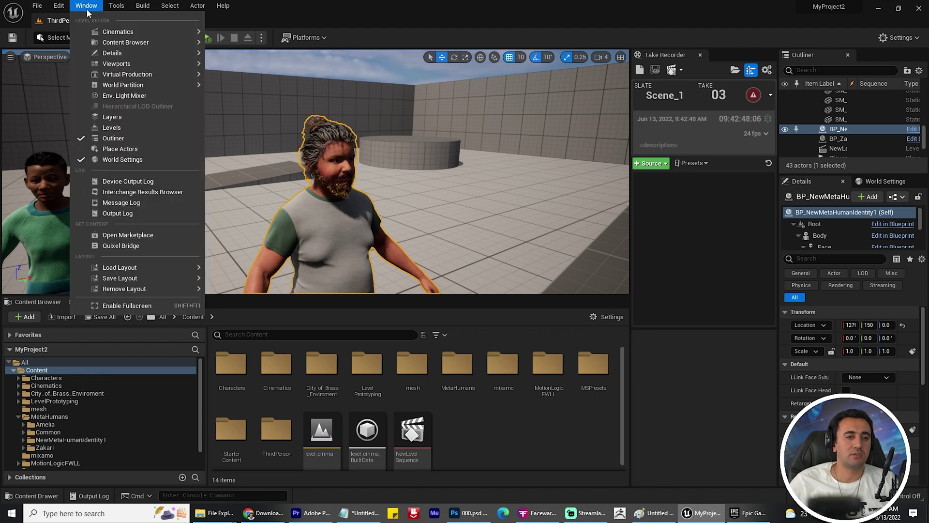
{"action": "left_click", "coordinate": [121, 245]}
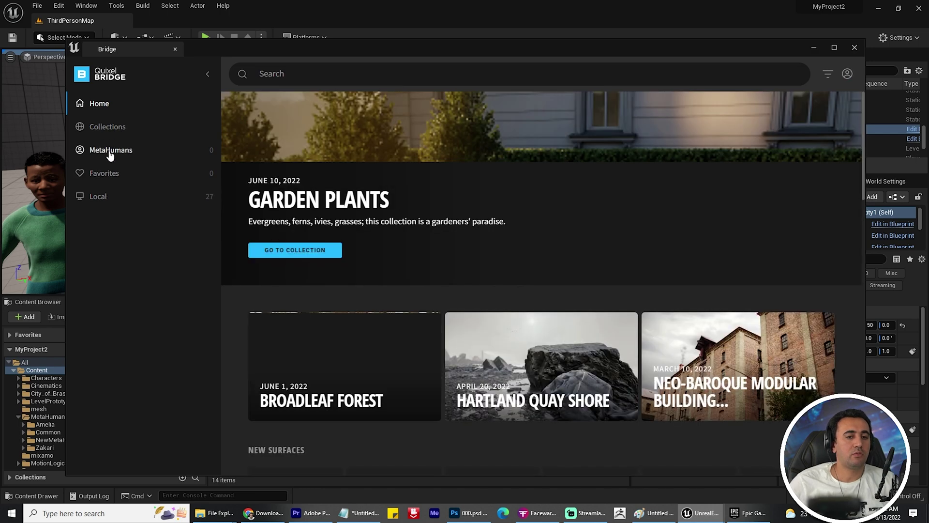
{"action": "left_click", "coordinate": [110, 151]}
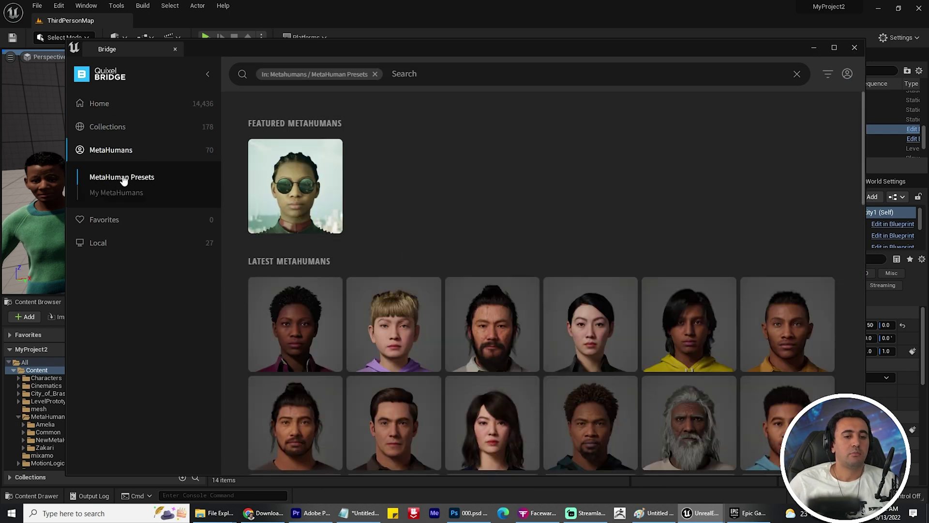
{"action": "scroll", "coordinate": [690, 256], "scroll_direction": "down", "scroll_amount": 15}
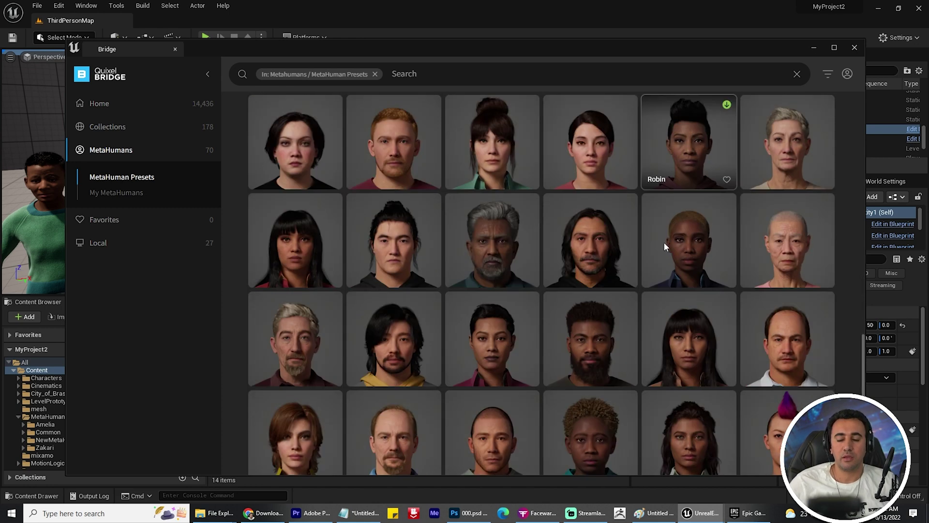
{"action": "scroll", "coordinate": [678, 262], "scroll_direction": "down", "scroll_amount": 2}
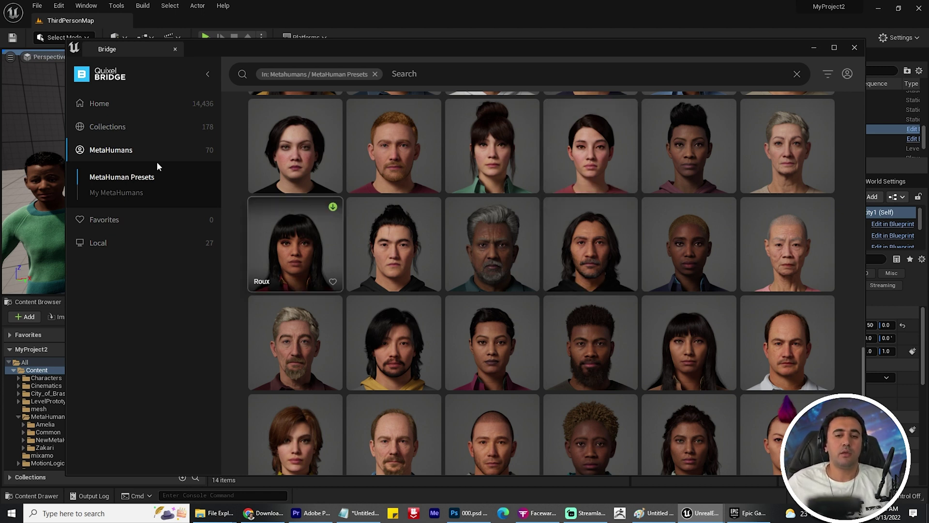
{"action": "left_click", "coordinate": [138, 194]}
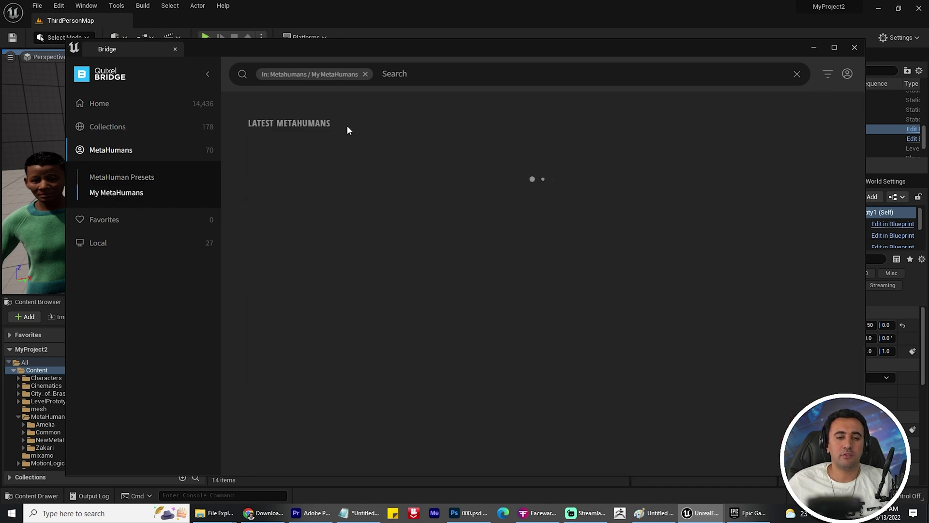
{"action": "left_click", "coordinate": [297, 192]}
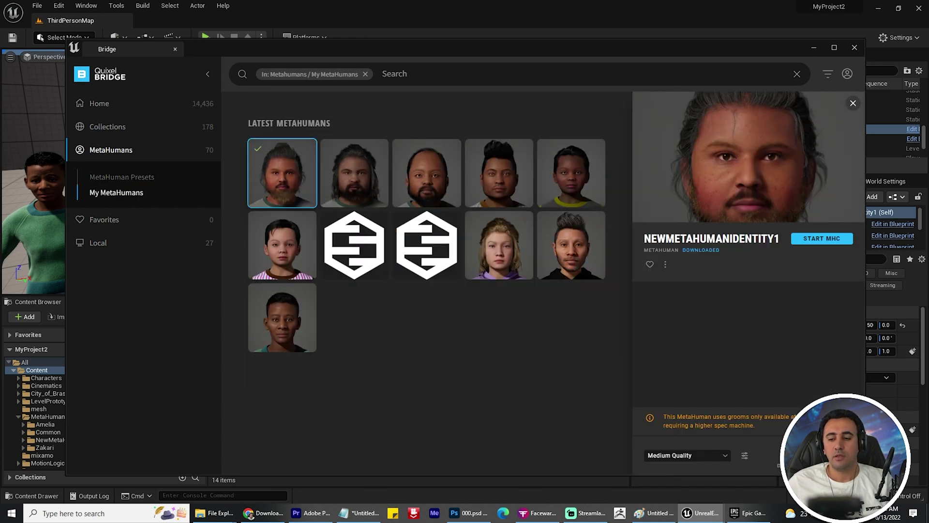
- Confirm NewMetaHumanIdentity1 is downloaded at Medium Quality, then close Bridge
{"action": "left_click_drag", "start_coordinate": [696, 51], "coordinate": [414, 35]}
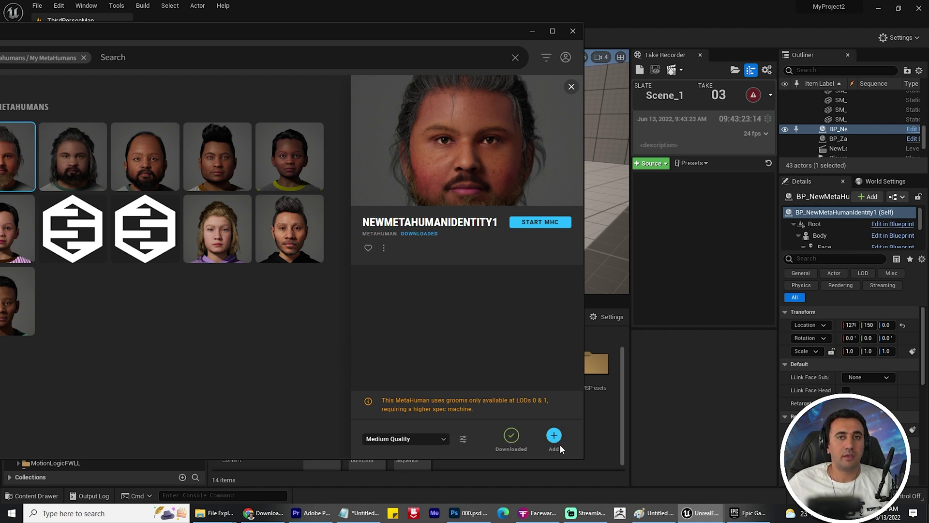
{"action": "left_click", "coordinate": [417, 439]}
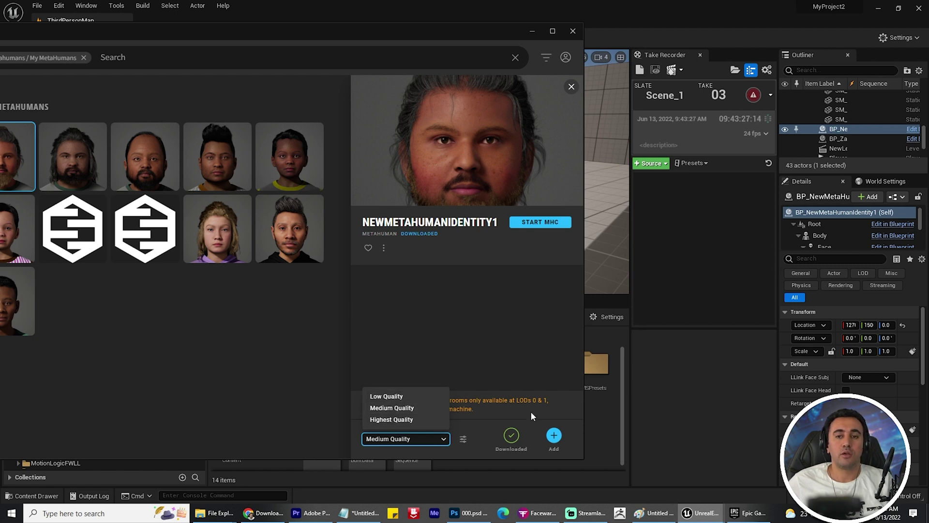
{"action": "left_click", "coordinate": [555, 442]}
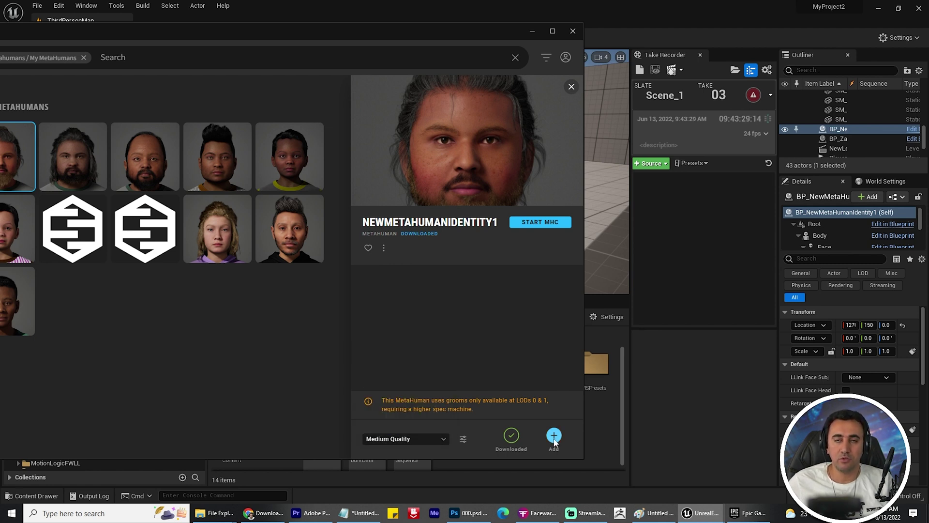
{"action": "left_click_drag", "start_coordinate": [433, 37], "coordinate": [497, 42]}
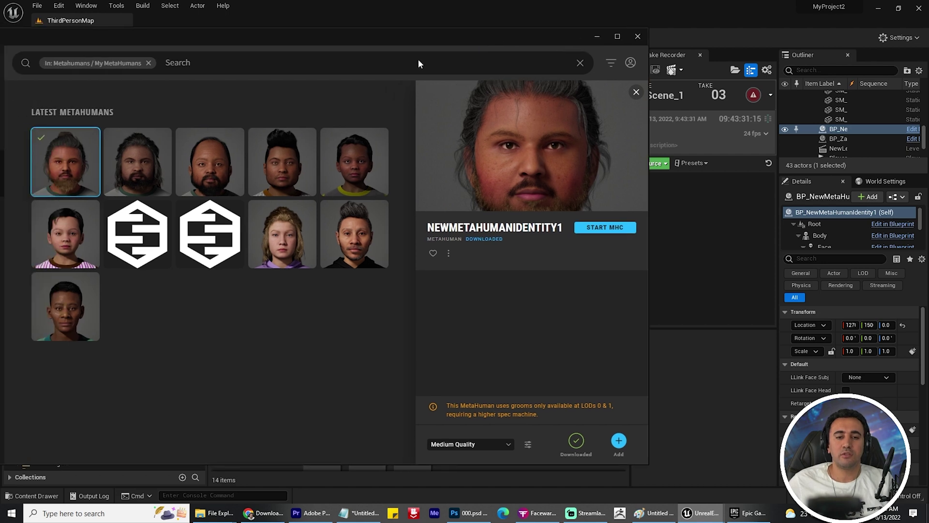
{"action": "left_click_drag", "start_coordinate": [348, 47], "coordinate": [430, 45]}
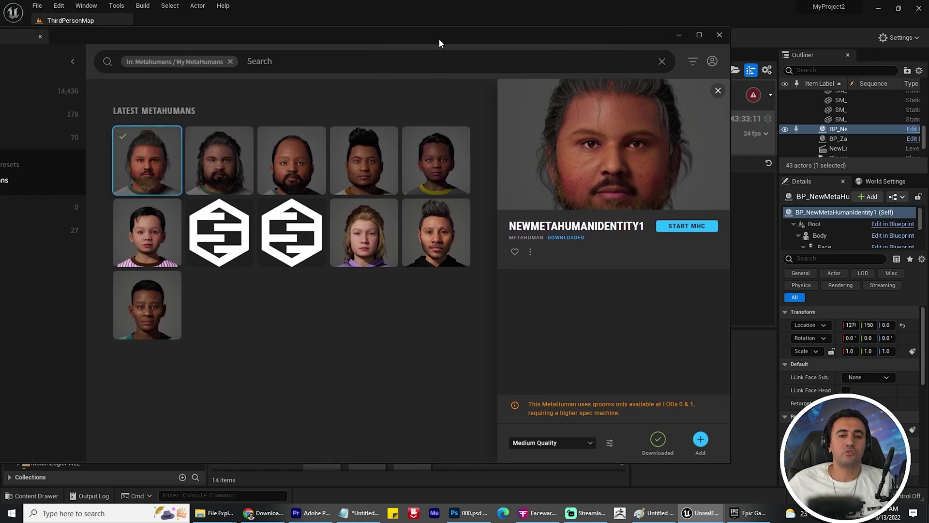
{"action": "left_click", "coordinate": [720, 35]}
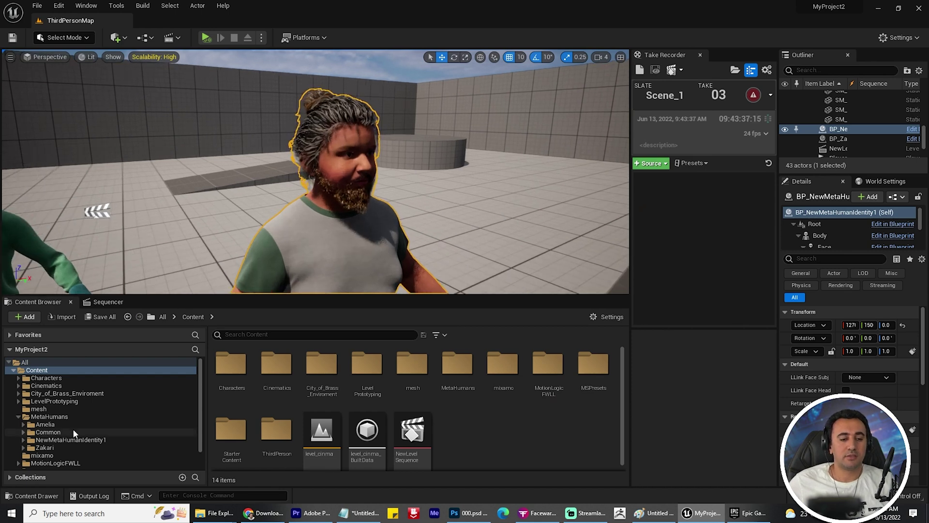
- Expand MetaHumans in the Content Browser and open the NewMetaHumanIdentity1 folder
{"action": "left_click", "coordinate": [18, 416]}
{"action": "left_click", "coordinate": [42, 417]}
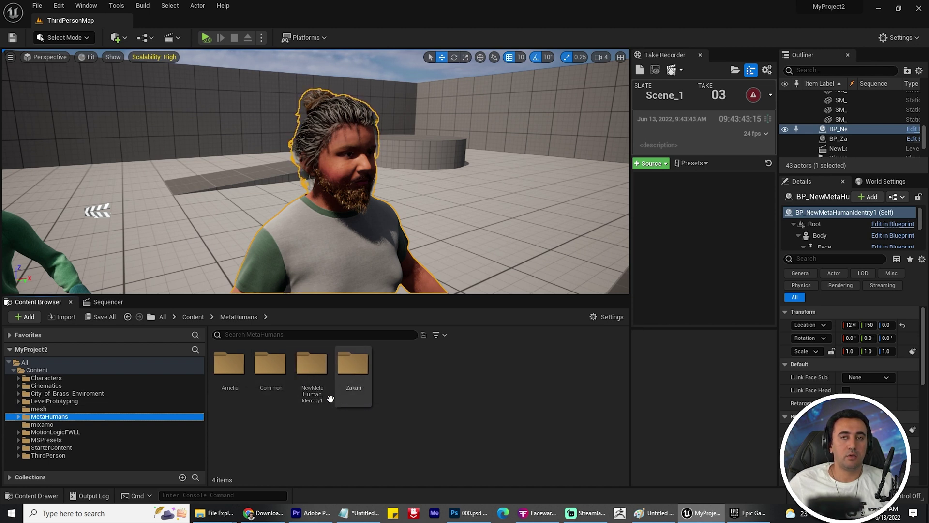
{"action": "left_click", "coordinate": [18, 416]}
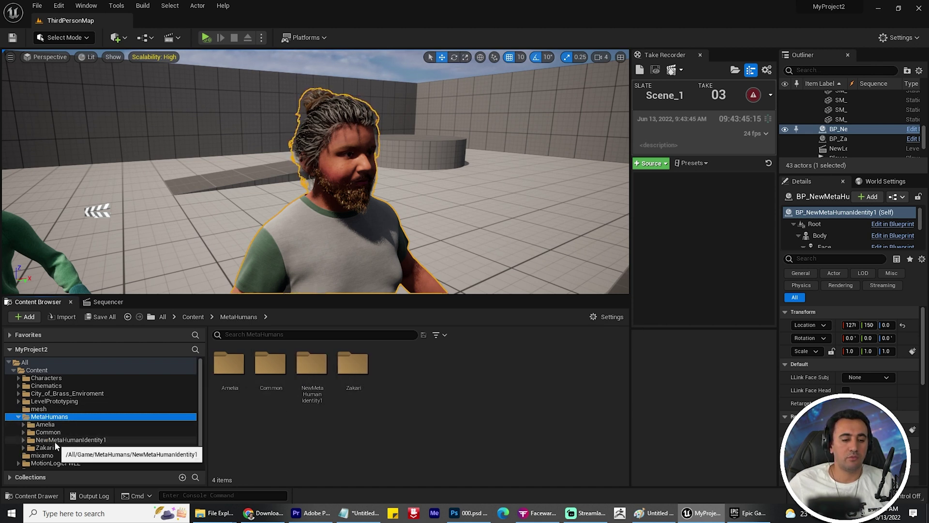
{"action": "left_click", "coordinate": [48, 425]}
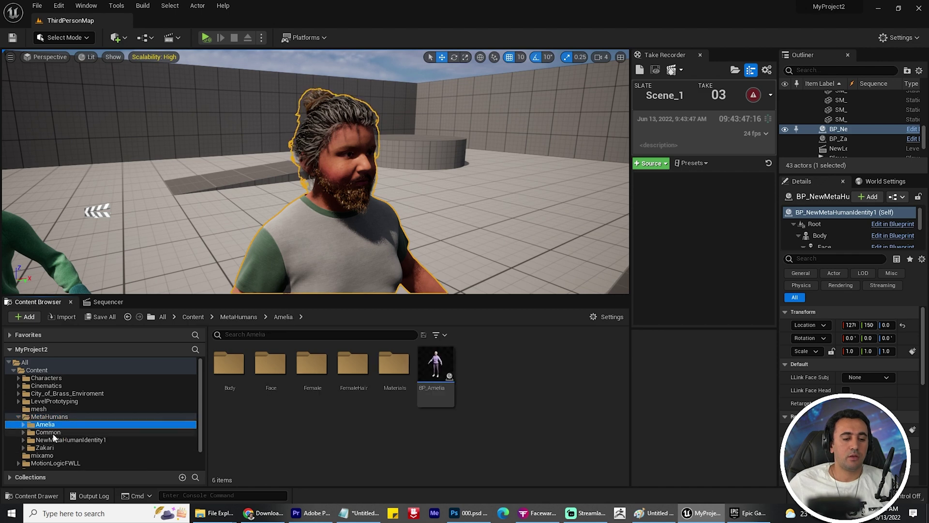
{"action": "left_click", "coordinate": [54, 440]}
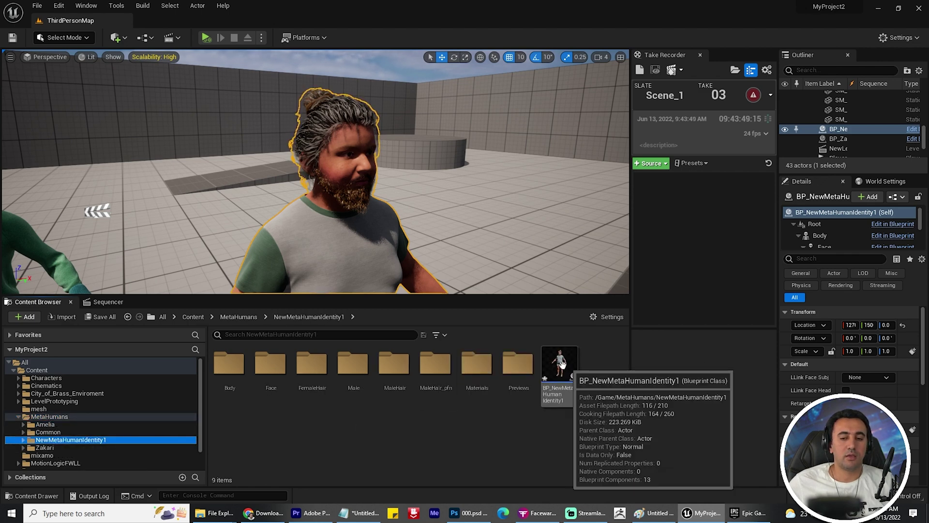
- Place the character in the level, delete it, then open BP_NewMetaHumanIdentity1
{"action": "left_click_drag", "start_coordinate": [560, 368], "coordinate": [517, 221]}
{"action": "right_click_drag", "start_coordinate": [517, 221], "coordinate": [535, 118]}
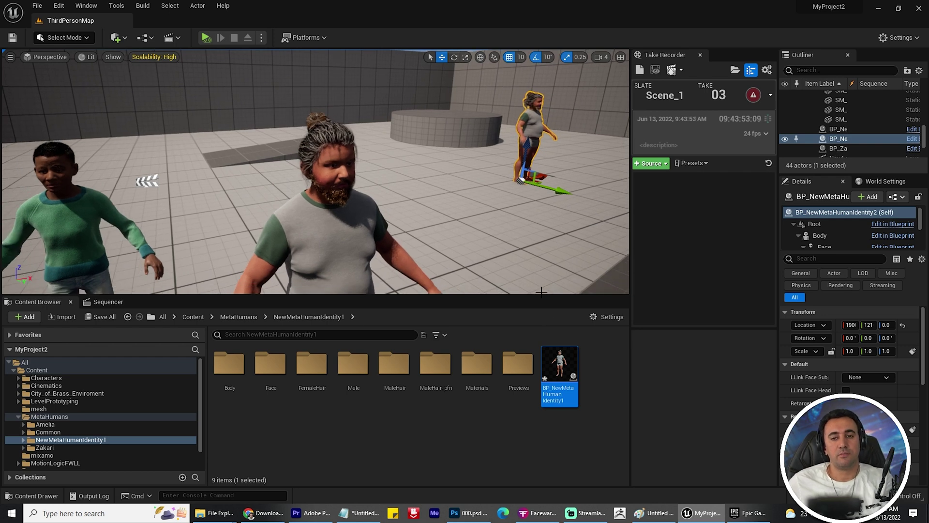
{"action": "key", "text": "Delete"}
{"action": "scroll", "coordinate": [541, 286], "scroll_direction": "down", "scroll_amount": 4}
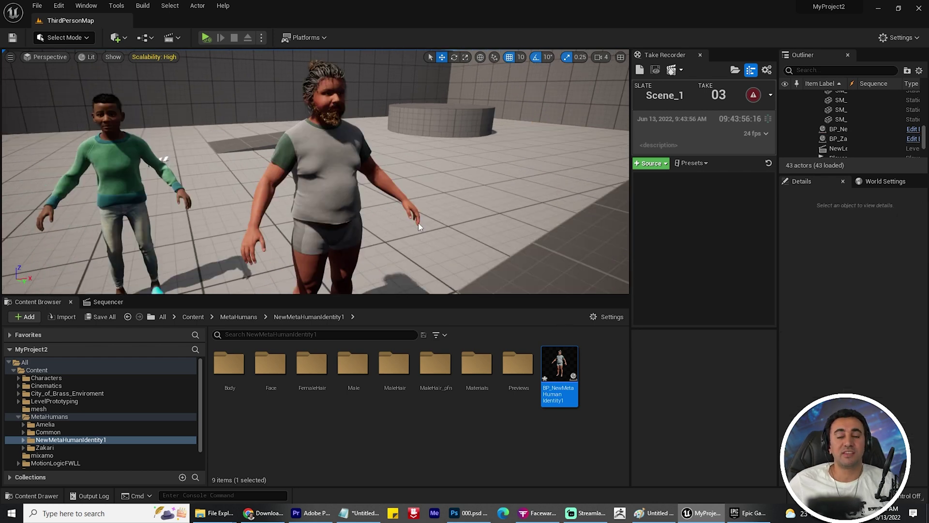
{"action": "double_click", "coordinate": [564, 364]}
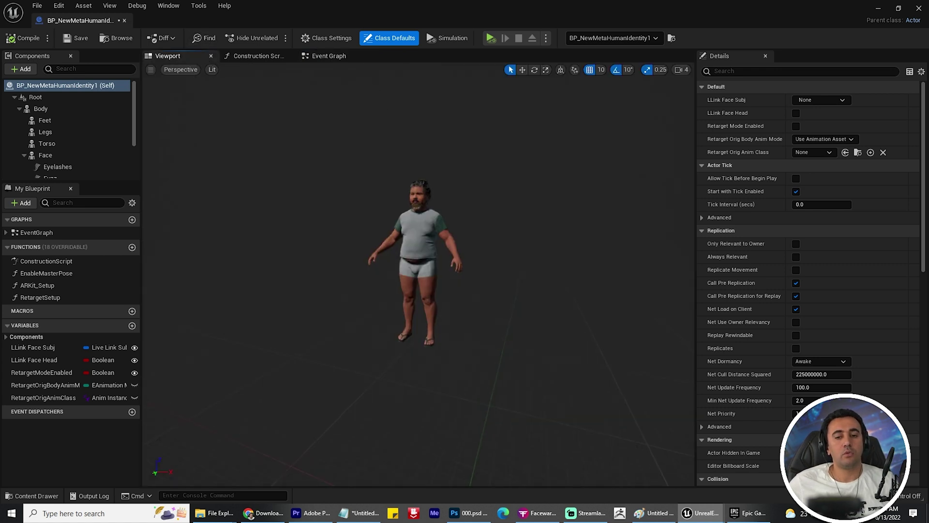
- Zoom onto the face and check that the Face component's Anim Class is Face_AnimBP_C
{"action": "scroll", "coordinate": [453, 226], "scroll_direction": "up", "scroll_amount": 5}
{"action": "mouse_move", "coordinate": [469, 201]}
{"action": "right_mouse_down"}
{"action": "mouse_move", "coordinate": [421, 201]}
{"action": "mouse_move", "coordinate": [465, 211]}
{"action": "right_mouse_up"}
{"action": "scroll", "coordinate": [421, 201], "scroll_direction": "up", "scroll_amount": 3}
{"action": "scroll", "coordinate": [384, 184], "scroll_direction": "up", "scroll_amount": 2}
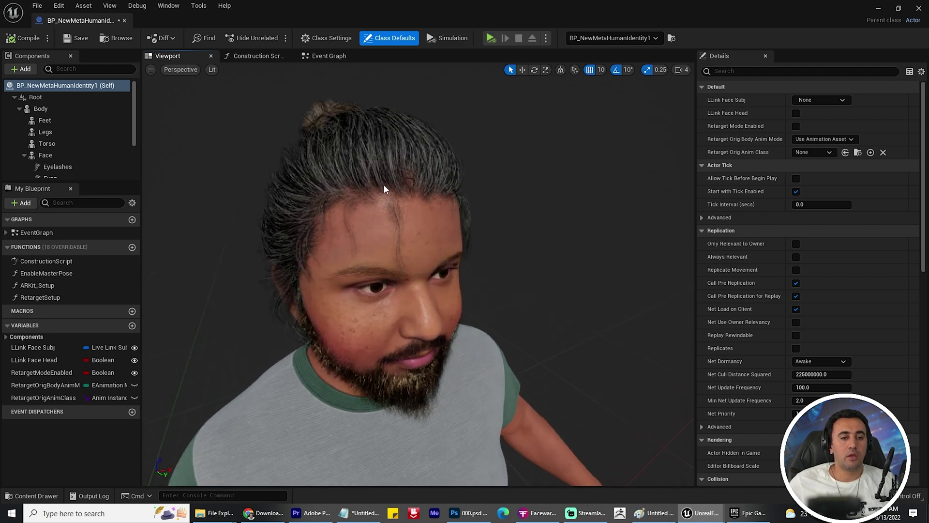
{"action": "scroll", "coordinate": [384, 185], "scroll_direction": "down", "scroll_amount": 2}
{"action": "left_click", "coordinate": [58, 109]}
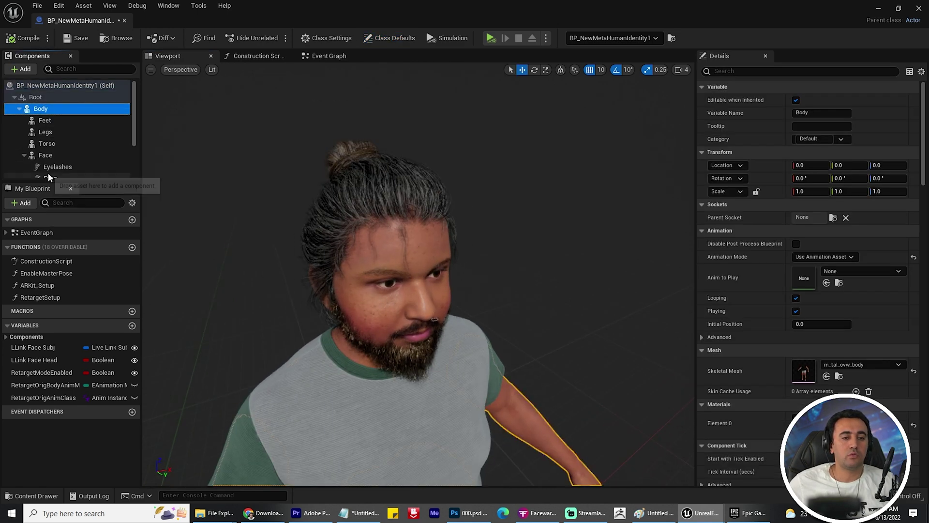
{"action": "left_click", "coordinate": [45, 155]}
{"action": "left_click", "coordinate": [23, 155]}
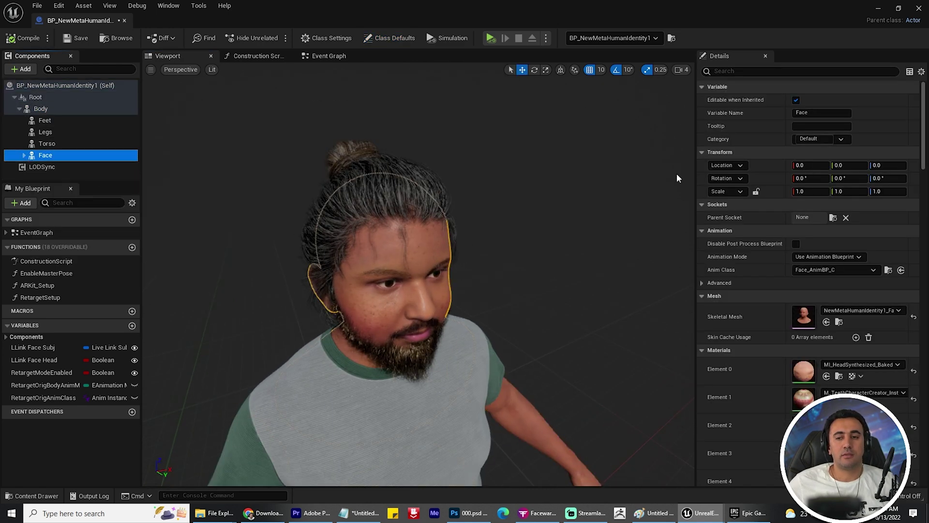
{"action": "left_click", "coordinate": [67, 6]}
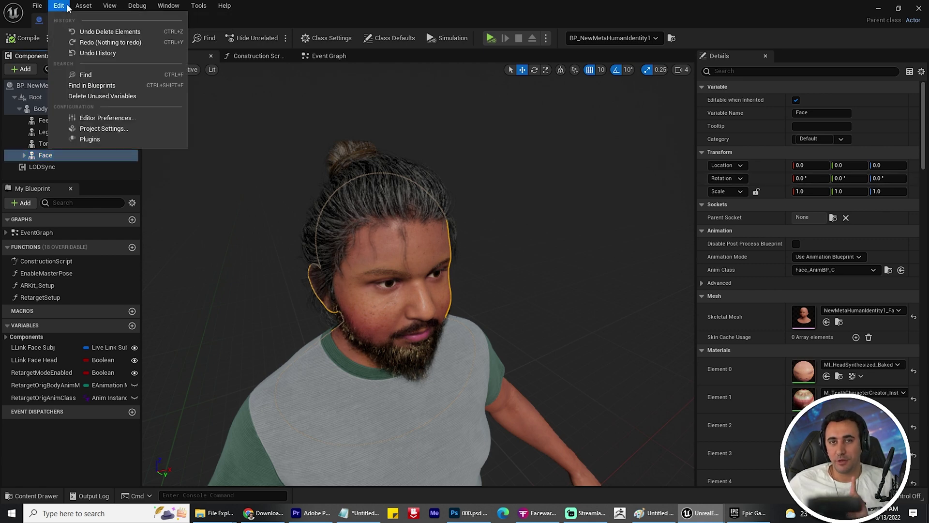
{"action": "left_click", "coordinate": [90, 140]}
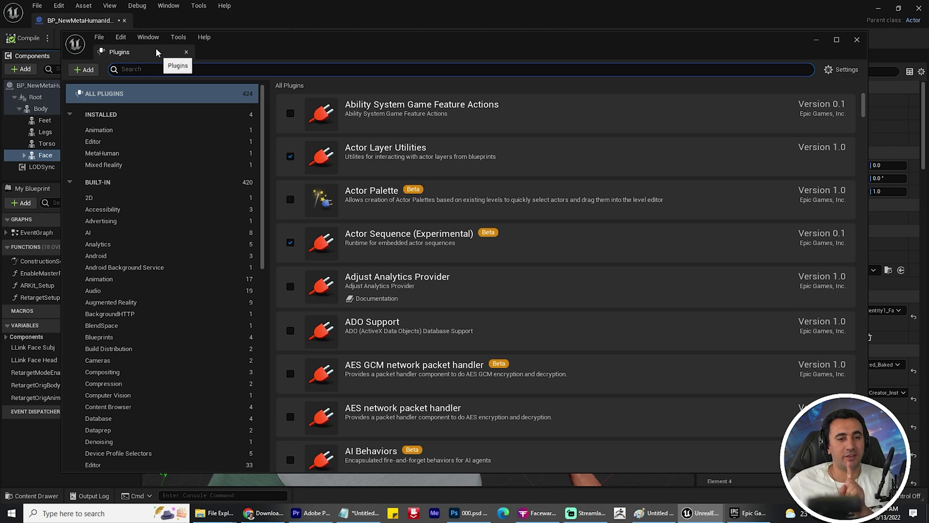
{"action": "type", "text": "fac"}
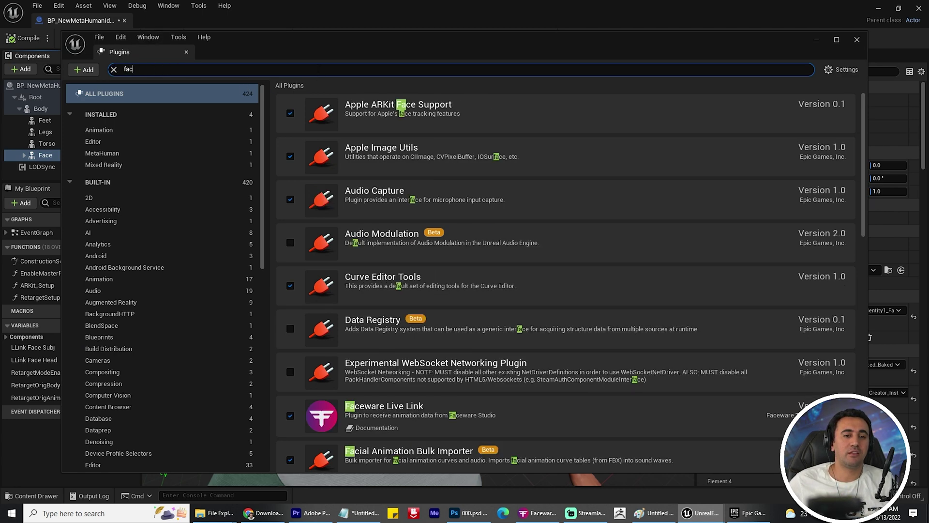
{"action": "type", "text": "eware"}
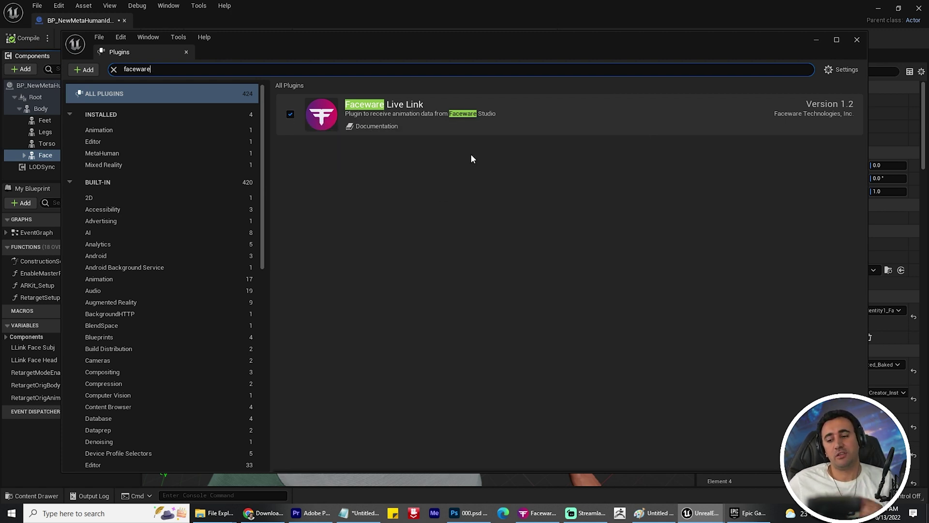
{"action": "left_click", "coordinate": [857, 39]}
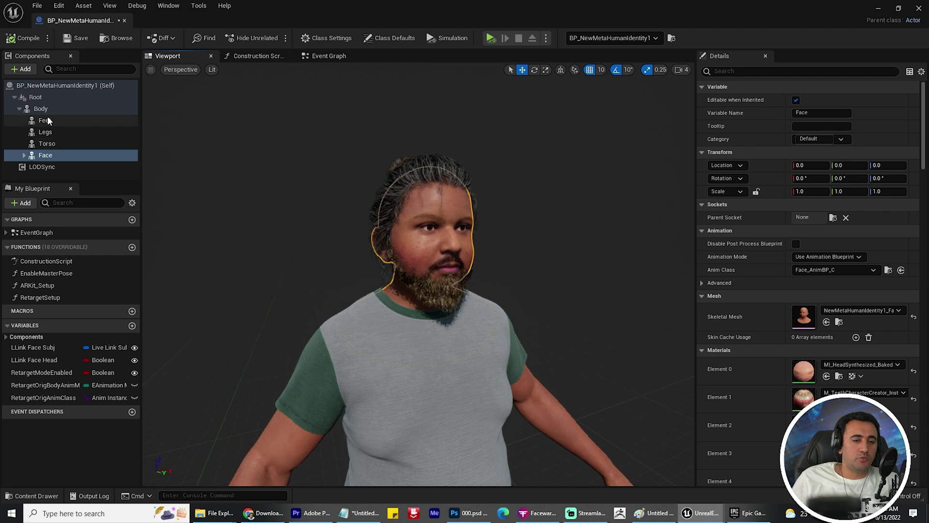
- Set the Face component's Anim Class to ABP_MetaHuman_Faceware_LiveLink
{"action": "left_click", "coordinate": [50, 160]}
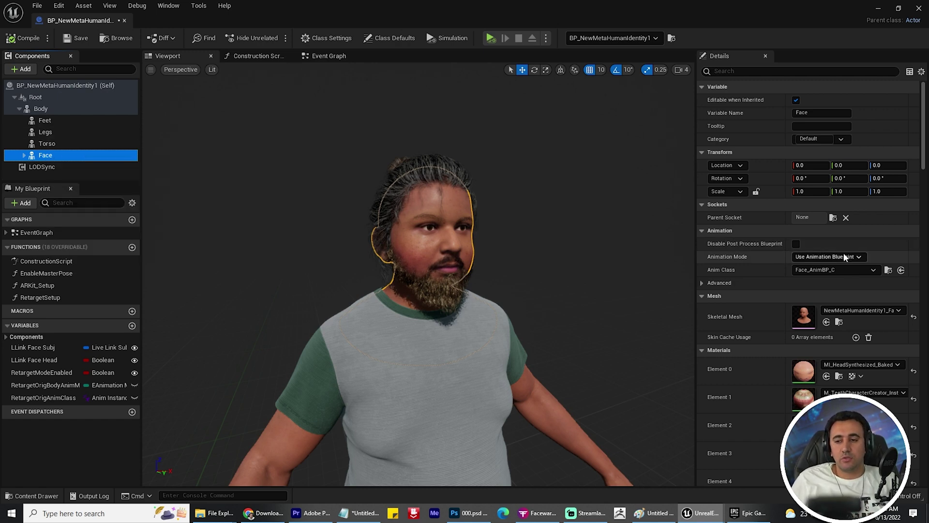
{"action": "left_click", "coordinate": [820, 271]}
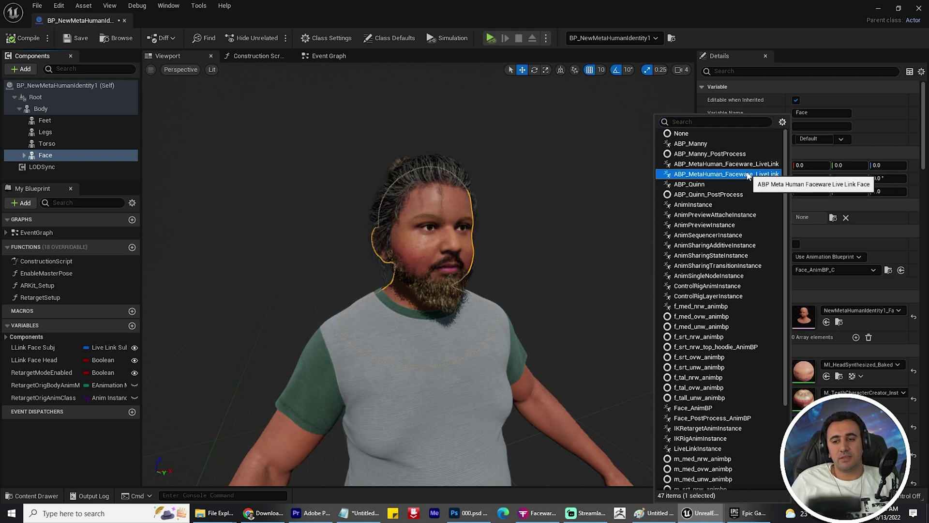
{"action": "left_click", "coordinate": [749, 174]}
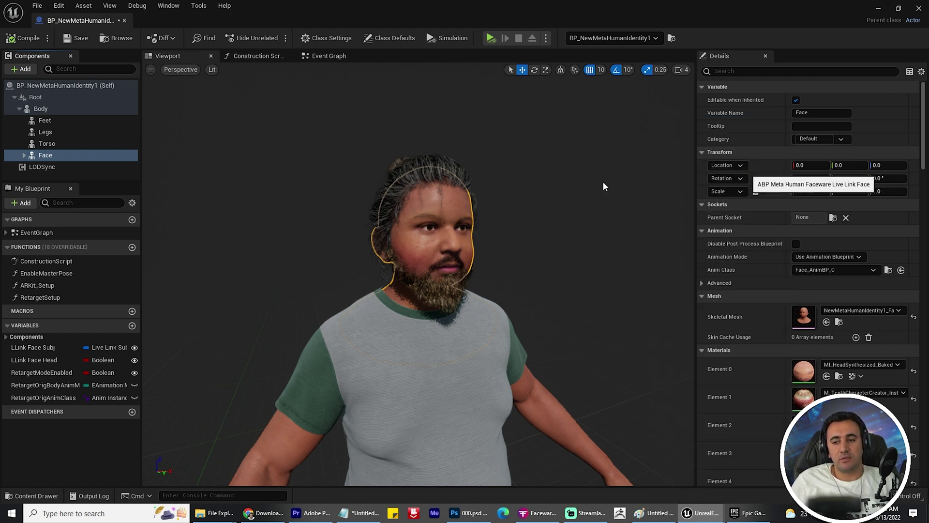
- Set Body to Use Animation Blueprint with the Faceware LiveLink Body ABP as Anim Class
{"action": "left_click", "coordinate": [37, 109]}
{"action": "left_click", "coordinate": [842, 257]}
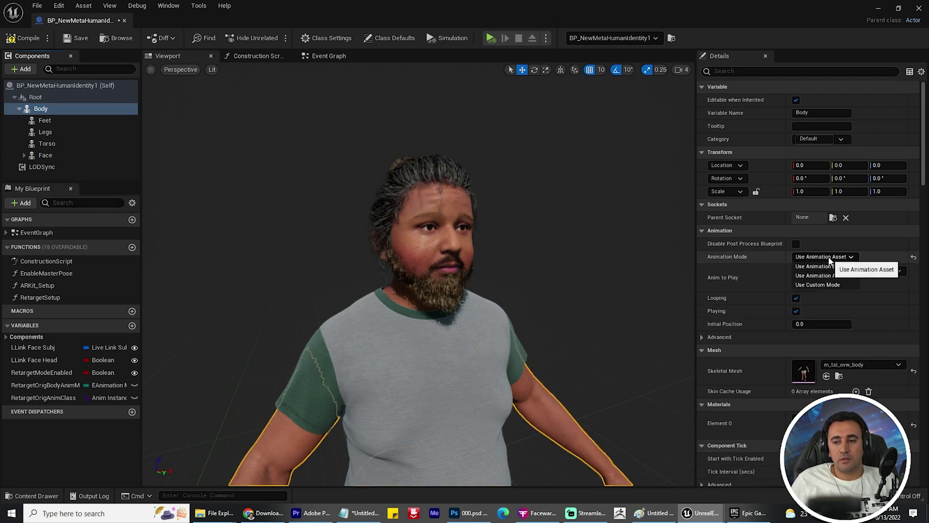
{"action": "left_click", "coordinate": [845, 266]}
{"action": "left_click", "coordinate": [852, 258]}
{"action": "left_click", "coordinate": [858, 267]}
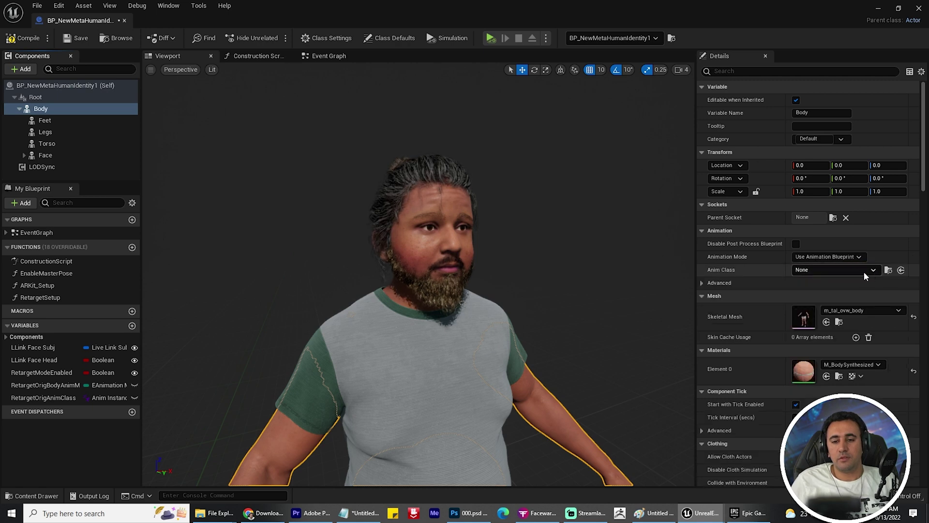
{"action": "left_click", "coordinate": [864, 272]}
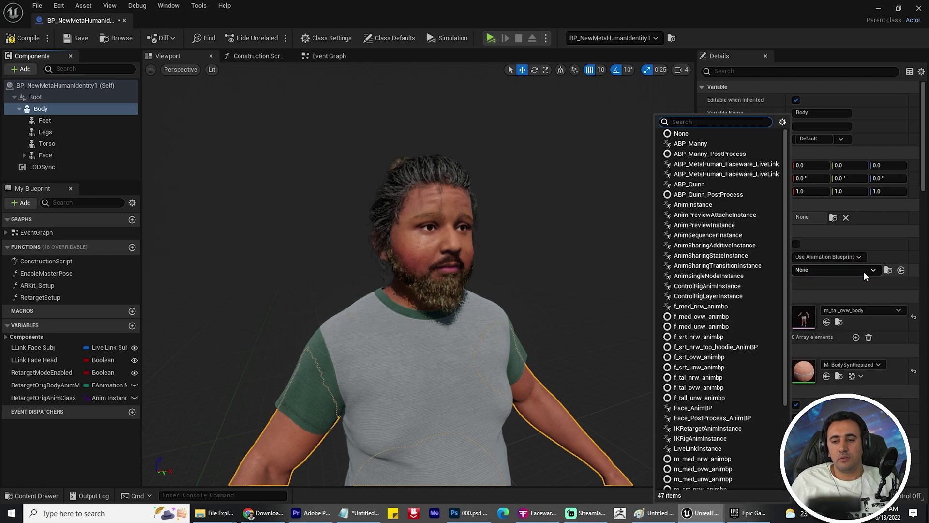
{"action": "left_click", "coordinate": [749, 167]}
- Verify the Face component's Anim Class, then compile the blueprint
{"action": "left_click", "coordinate": [43, 156]}
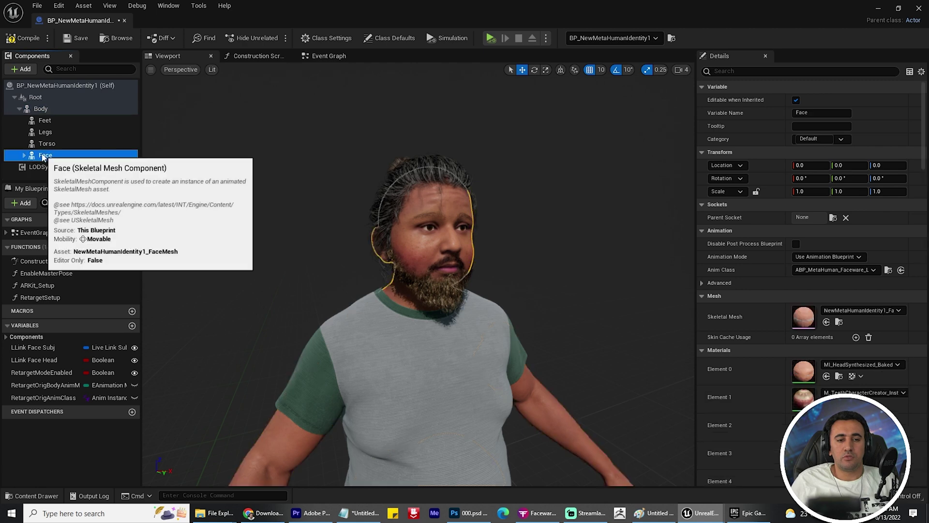
{"action": "left_click", "coordinate": [858, 276]}
{"action": "left_click", "coordinate": [857, 272]}
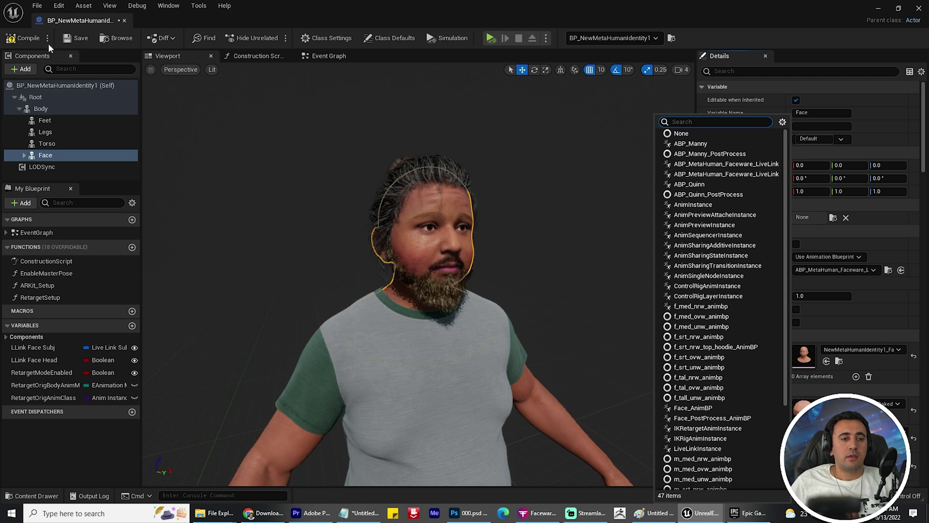
{"action": "left_click", "coordinate": [26, 44]}
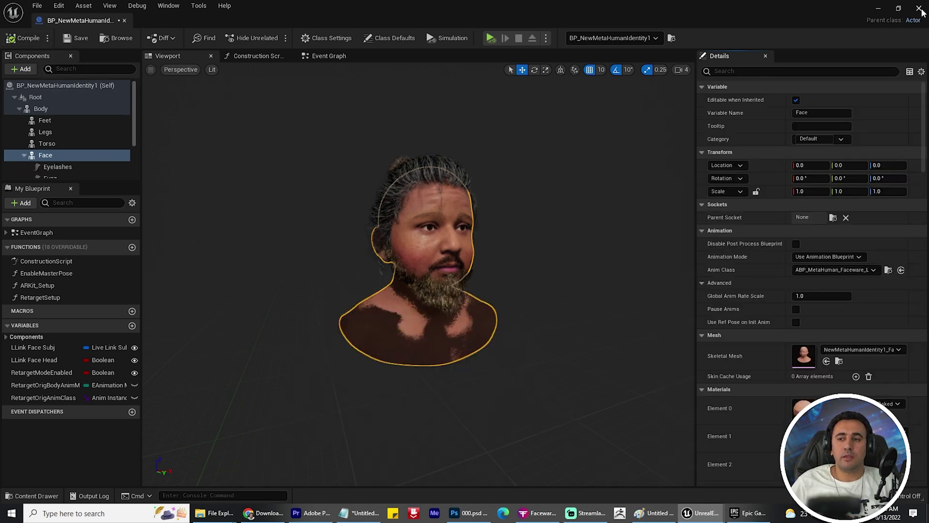
- Close the blueprint editor and zoom the level viewport toward the bearded MetaHuman
{"action": "left_click", "coordinate": [878, 8]}
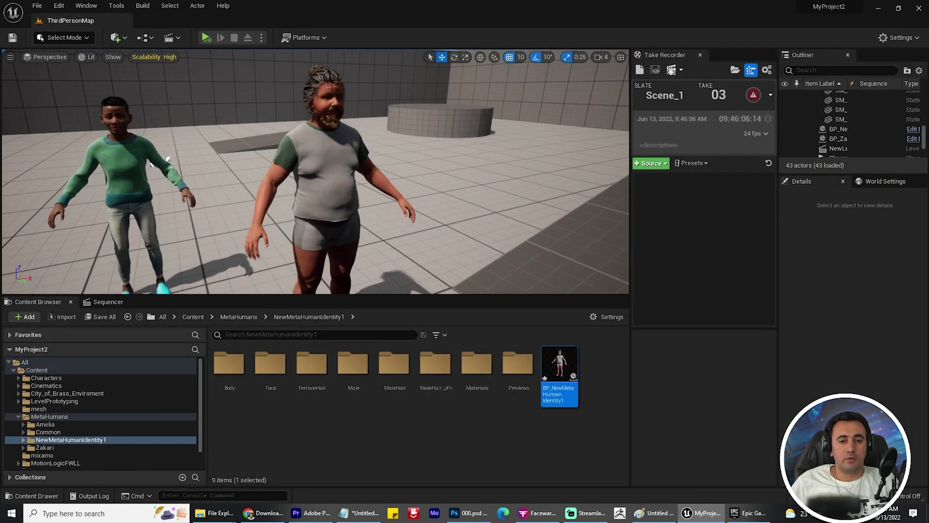
{"action": "scroll", "coordinate": [383, 189], "scroll_direction": "up", "scroll_amount": 6}
{"action": "scroll", "coordinate": [497, 210], "scroll_direction": "up", "scroll_amount": 3}
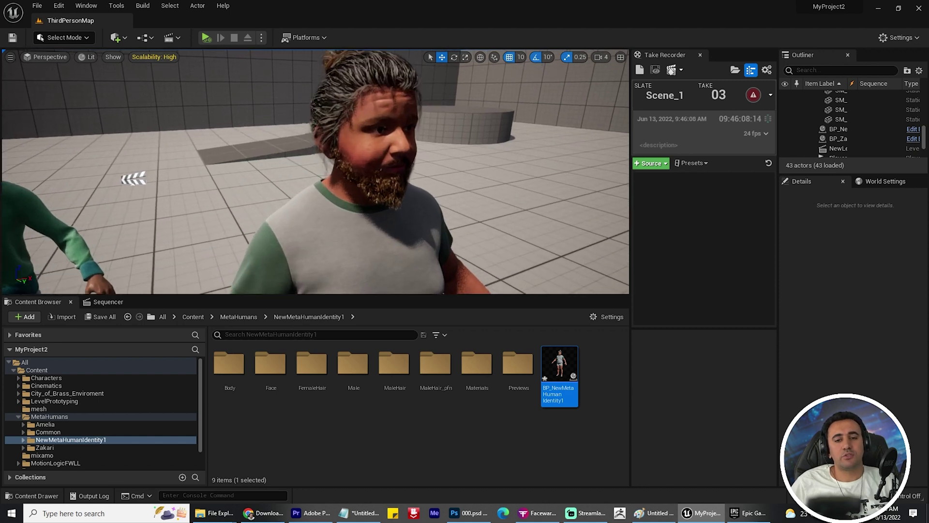
{"action": "scroll", "coordinate": [497, 210], "scroll_direction": "up", "scroll_amount": 3}
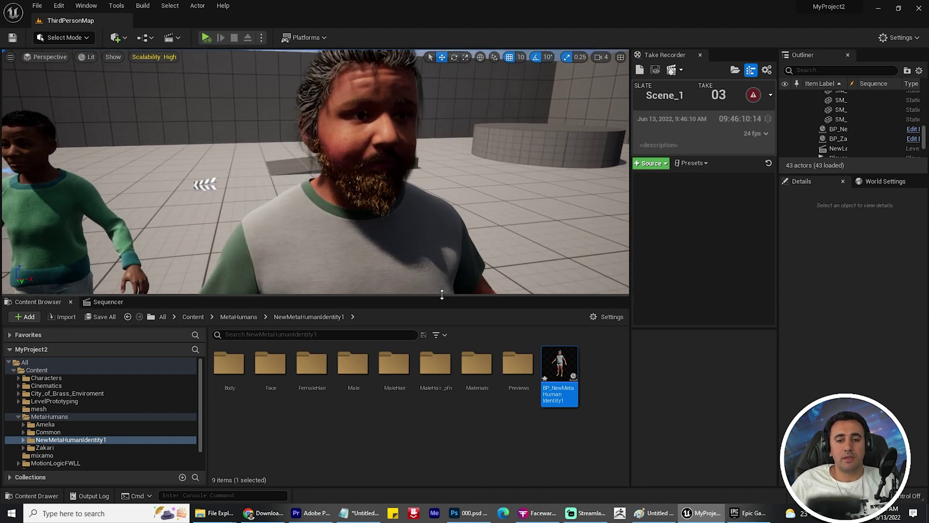
{"action": "left_click_drag", "start_coordinate": [442, 296], "coordinate": [473, 431]}
{"action": "scroll", "coordinate": [460, 169], "scroll_direction": "up", "scroll_amount": 3}
{"action": "right_click_drag", "start_coordinate": [460, 169], "coordinate": [435, 156]}
- Open the Live Link panel from Window > Virtual Production, with no sources listed
{"action": "left_click", "coordinate": [84, 7]}
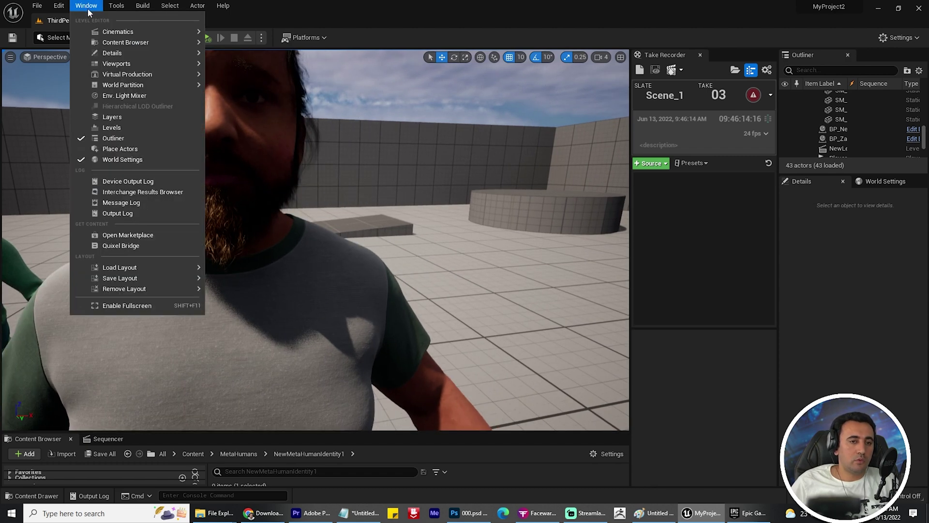
{"action": "mouse_move", "coordinate": [154, 77]}
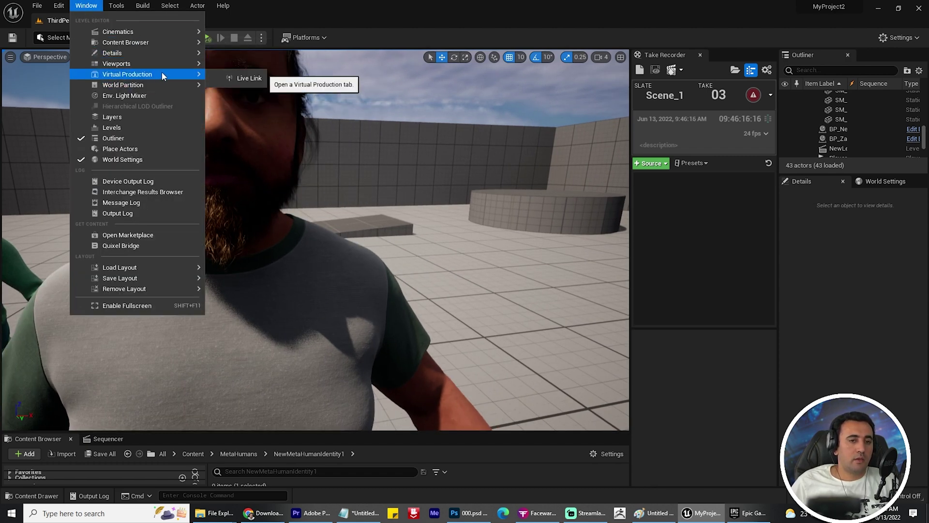
{"action": "left_click", "coordinate": [245, 78]}
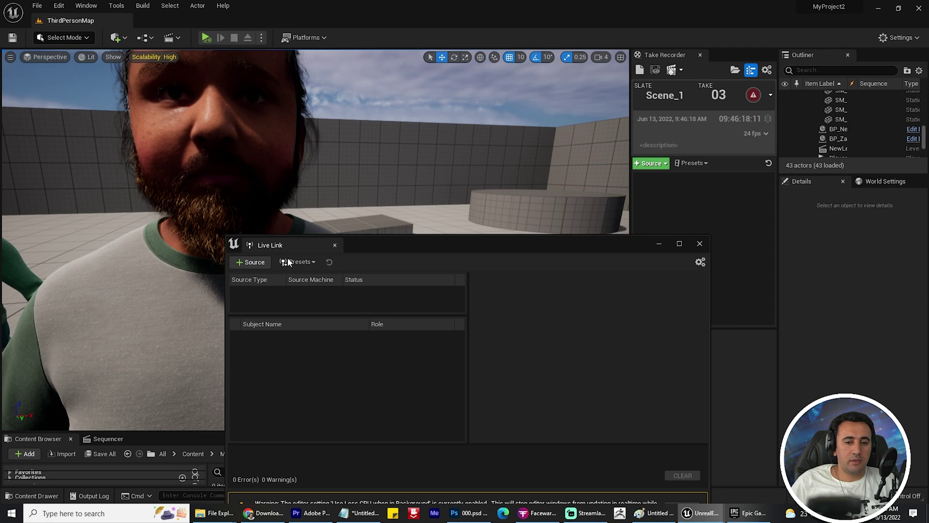
- In Faceware Studio, review the camera list, keeping HD Pro Webcam C920
{"action": "left_click", "coordinate": [534, 509]}
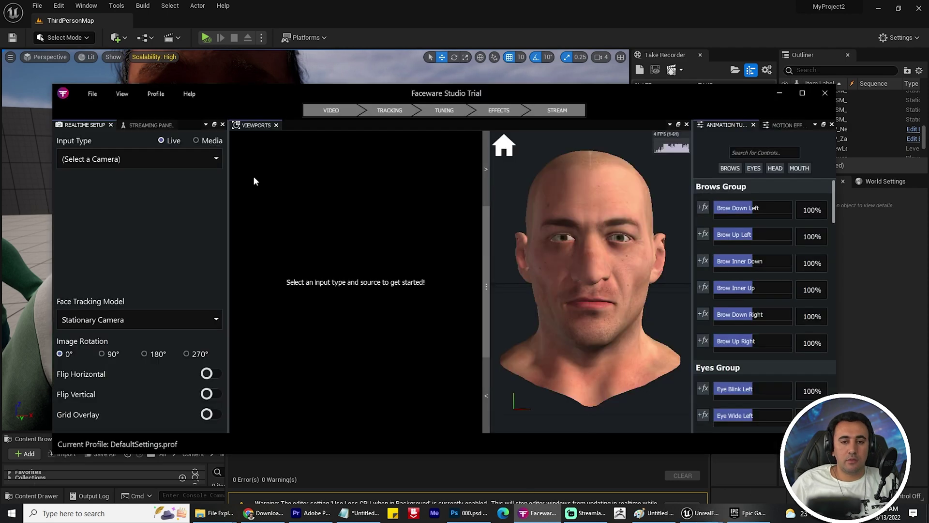
{"action": "left_click_drag", "start_coordinate": [323, 92], "coordinate": [376, 82]}
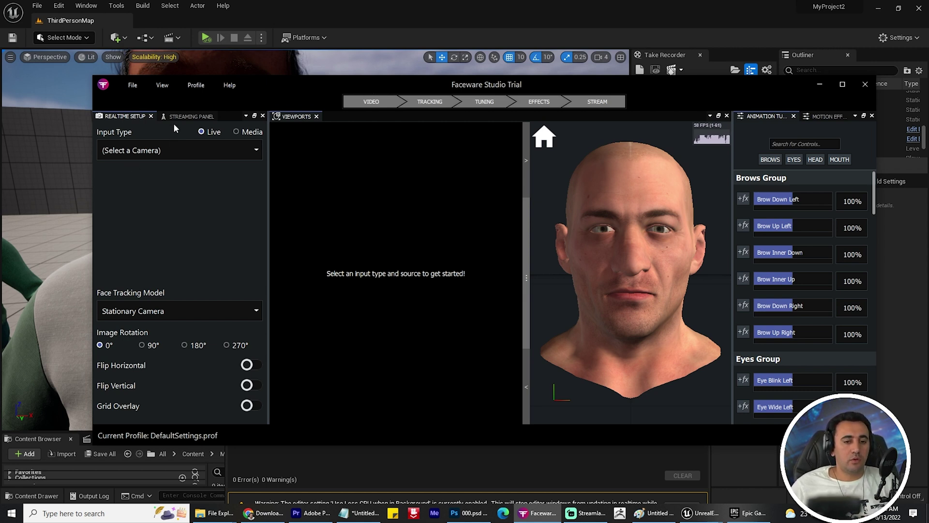
{"action": "left_click", "coordinate": [158, 152]}
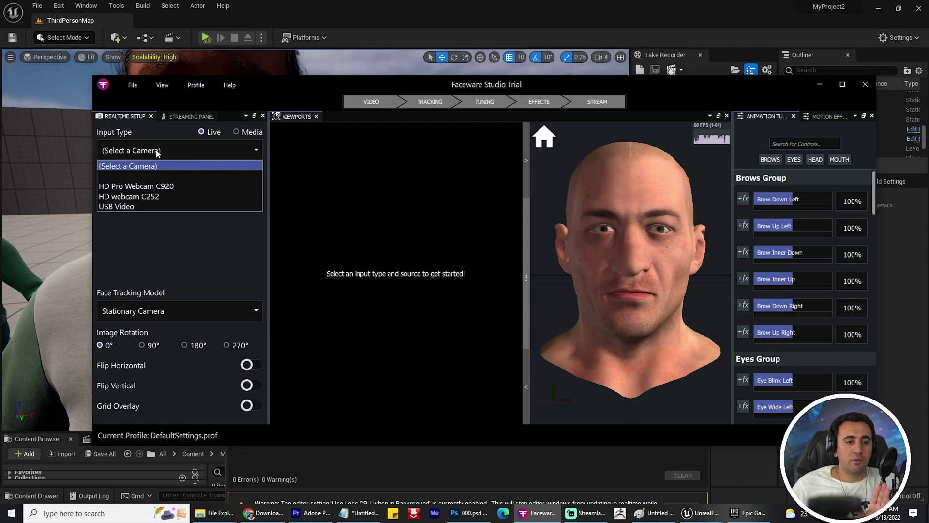
{"action": "left_click", "coordinate": [164, 150]}
{"action": "left_click_drag", "start_coordinate": [474, 92], "coordinate": [495, 92]}
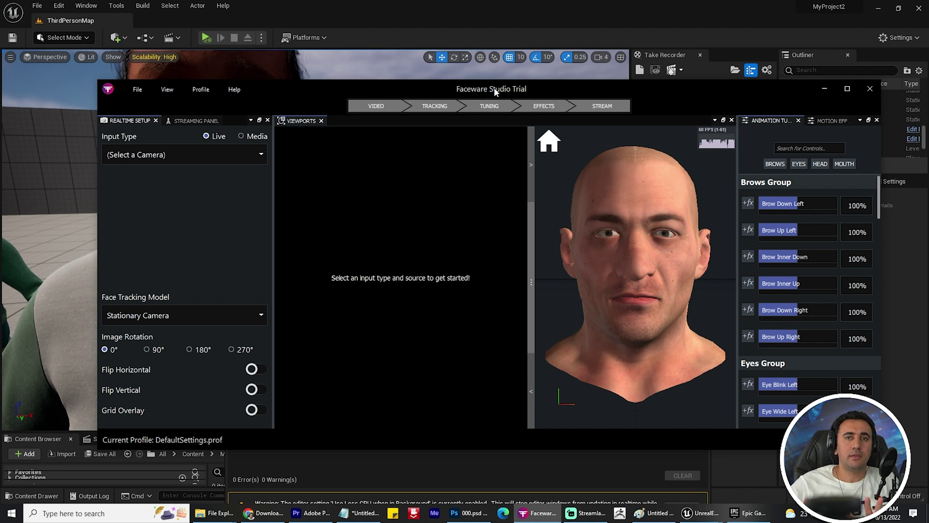
{"action": "left_click", "coordinate": [176, 156]}
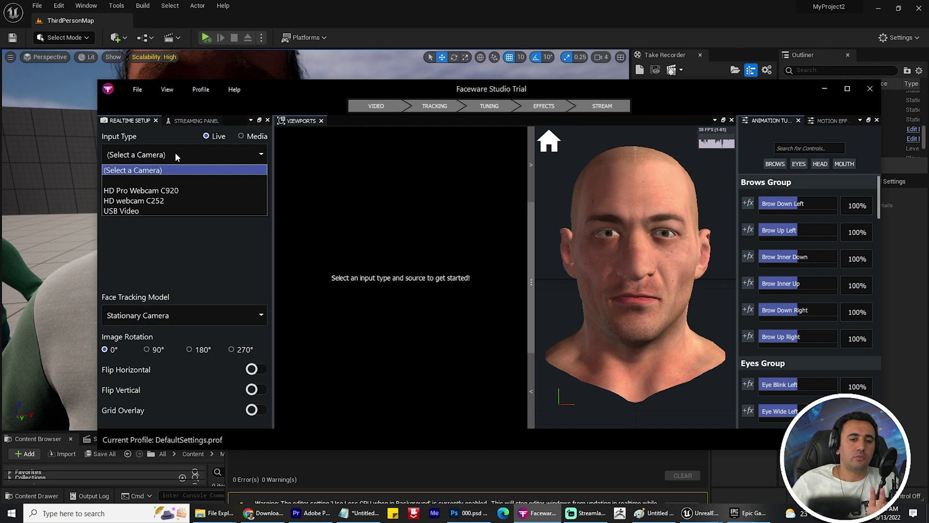
{"action": "left_click", "coordinate": [162, 192]}
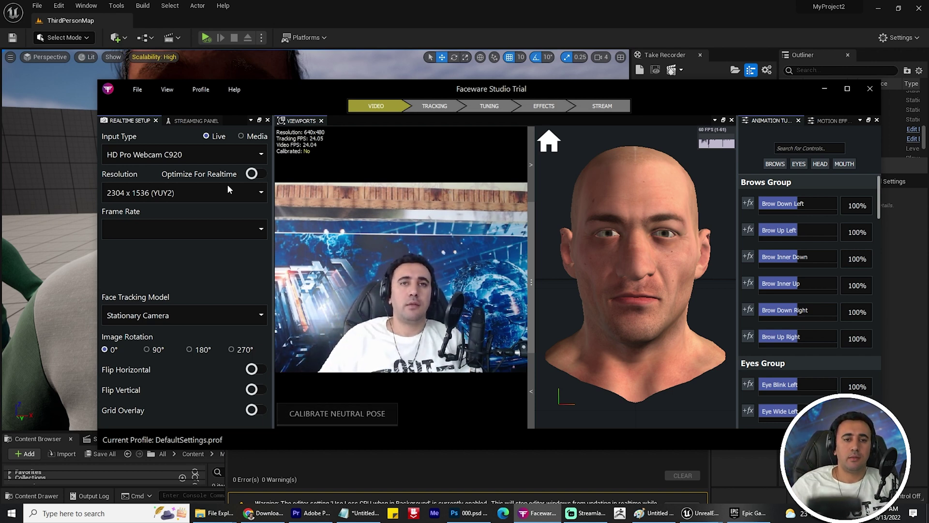
{"action": "left_click", "coordinate": [168, 155]}
{"action": "left_click", "coordinate": [169, 155]}
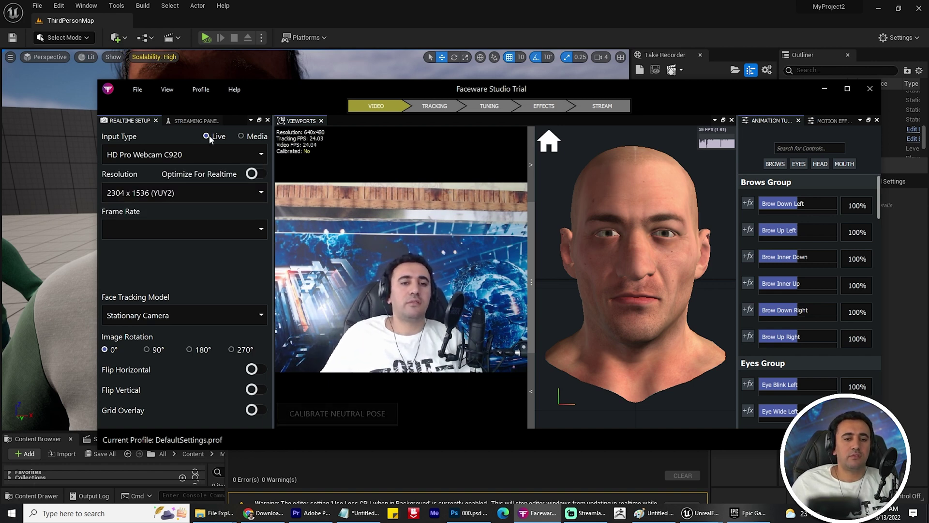
- Switch Input Type to Media and look through Select Media without choosing a source
{"action": "left_click", "coordinate": [242, 136]}
{"action": "left_click", "coordinate": [178, 155]}
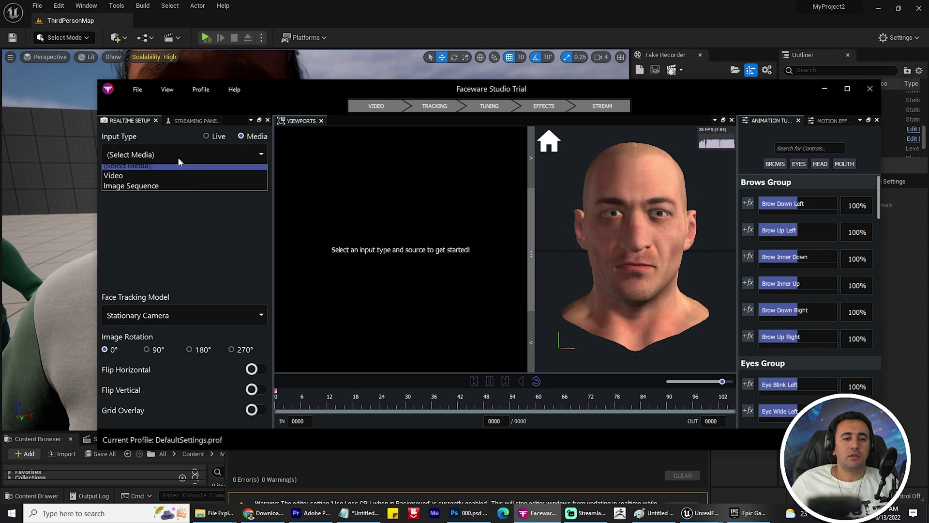
{"action": "left_click", "coordinate": [177, 156]}
{"action": "left_click", "coordinate": [179, 154]}
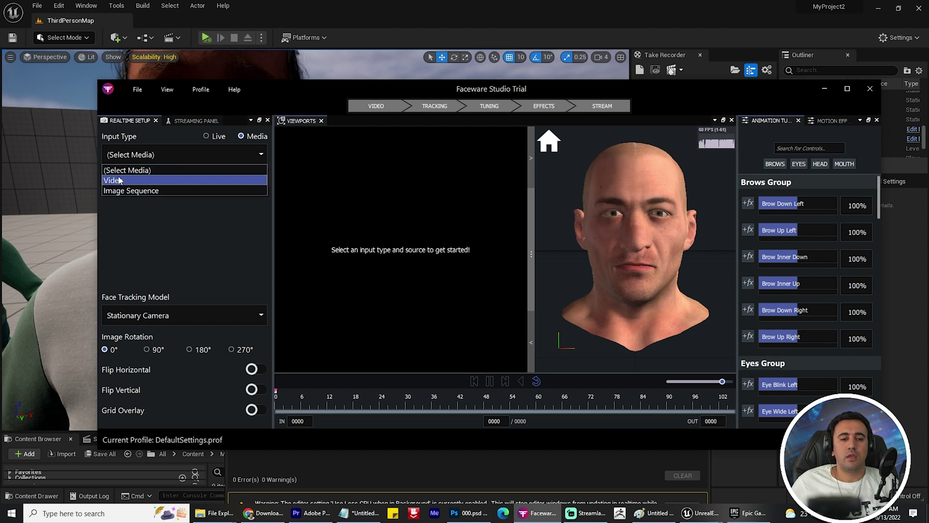
{"action": "left_click", "coordinate": [231, 183]}
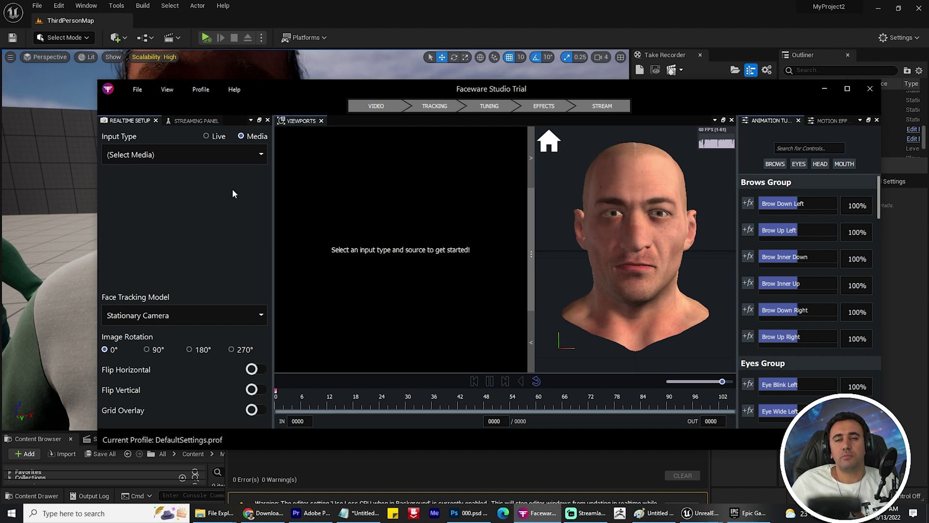
{"action": "left_click", "coordinate": [186, 157]}
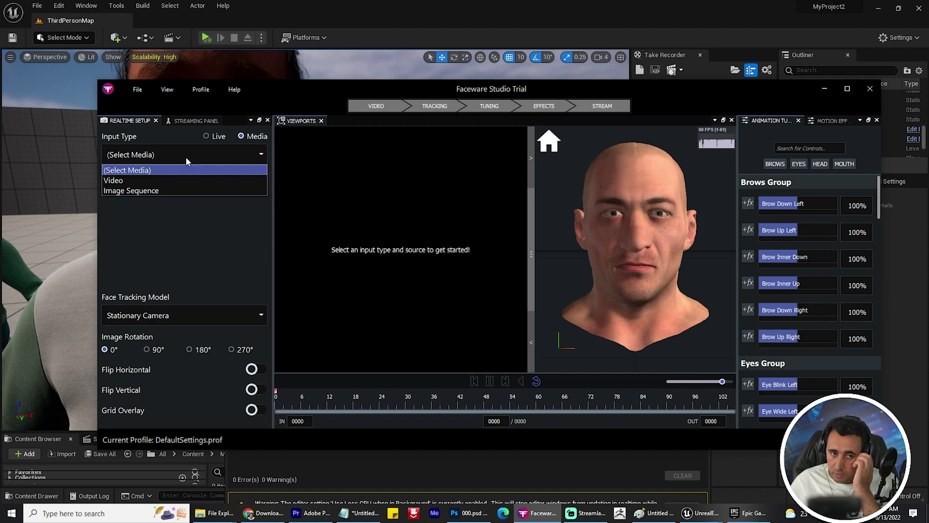
{"action": "left_click", "coordinate": [135, 173]}
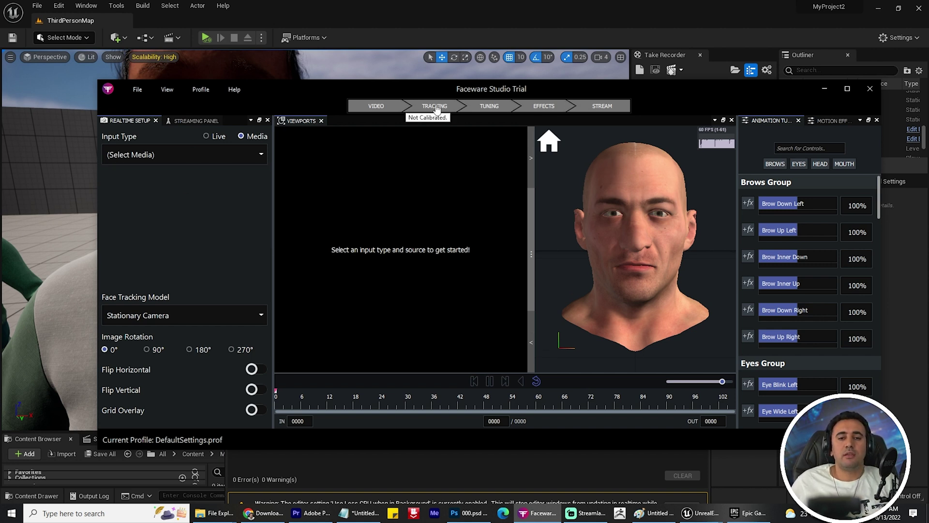
- Switch the input back to the live HD Pro Webcam C920
{"action": "mouse_move", "coordinate": [439, 88]}
{"action": "left_mouse_down"}
{"action": "mouse_move", "coordinate": [466, 83]}
{"action": "mouse_move", "coordinate": [451, 96]}
{"action": "left_mouse_up"}
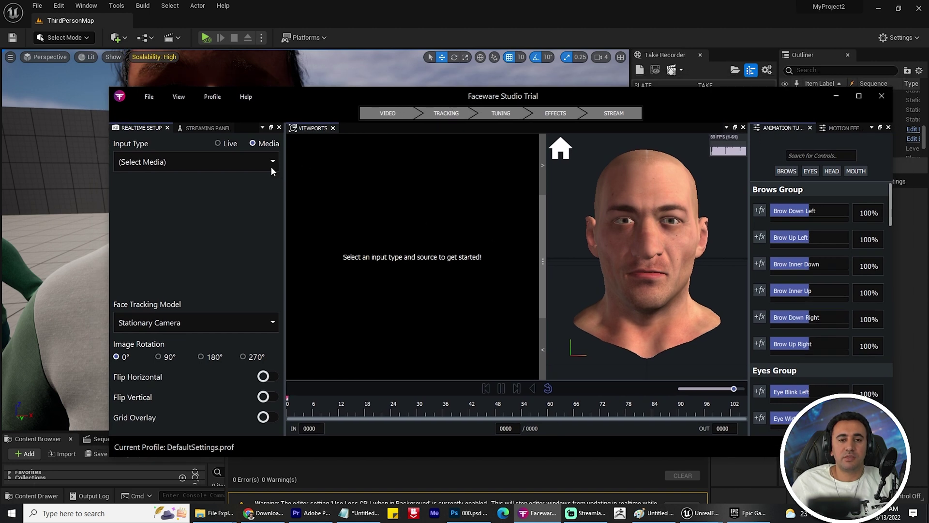
{"action": "left_click", "coordinate": [218, 144]}
{"action": "left_click", "coordinate": [205, 158]}
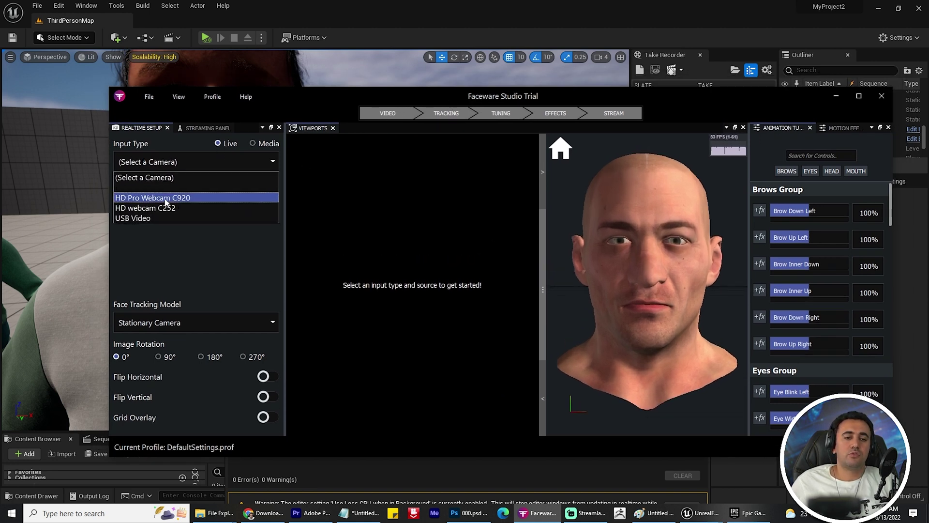
{"action": "left_click", "coordinate": [249, 224]}
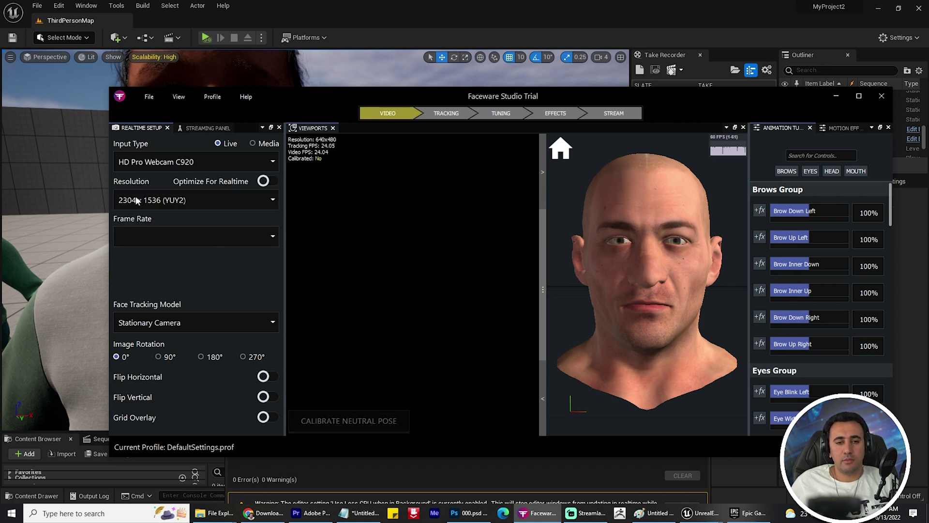
- Set the webcam resolution to 1920 x 1080 MJPG at 30 fps after trying YUY2
{"action": "left_click", "coordinate": [157, 200]}
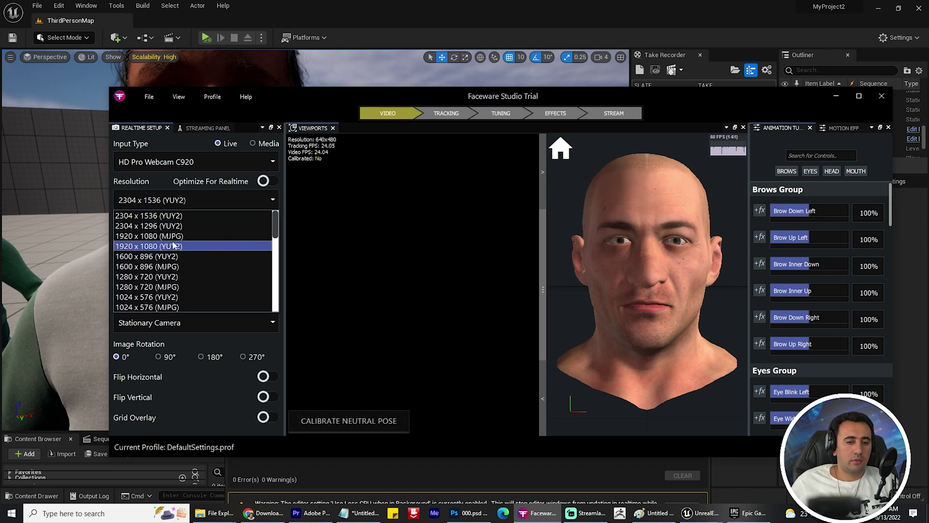
{"action": "left_click", "coordinate": [159, 236]}
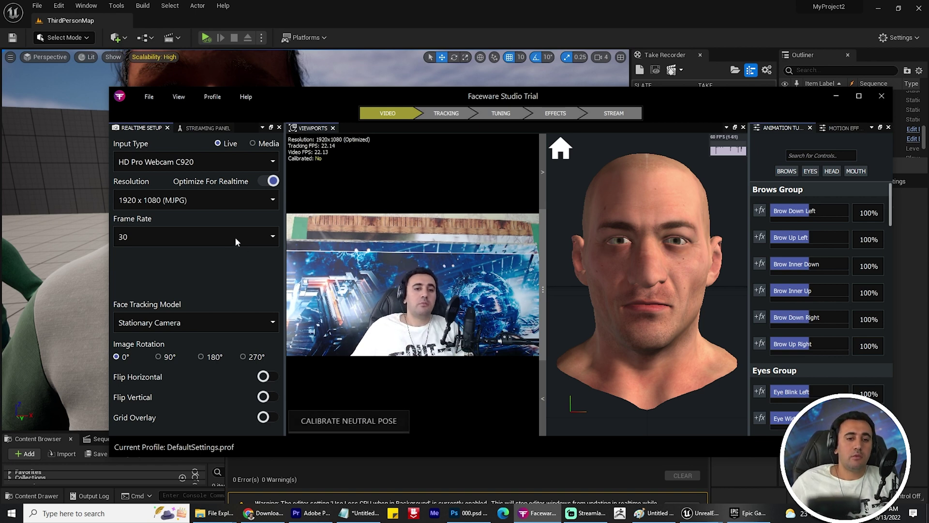
{"action": "left_click", "coordinate": [184, 198]}
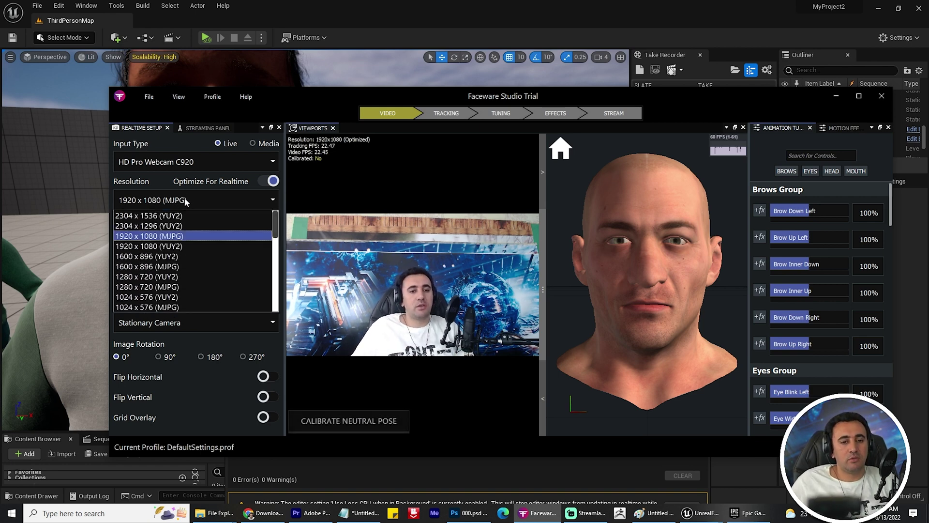
{"action": "left_click", "coordinate": [170, 235]}
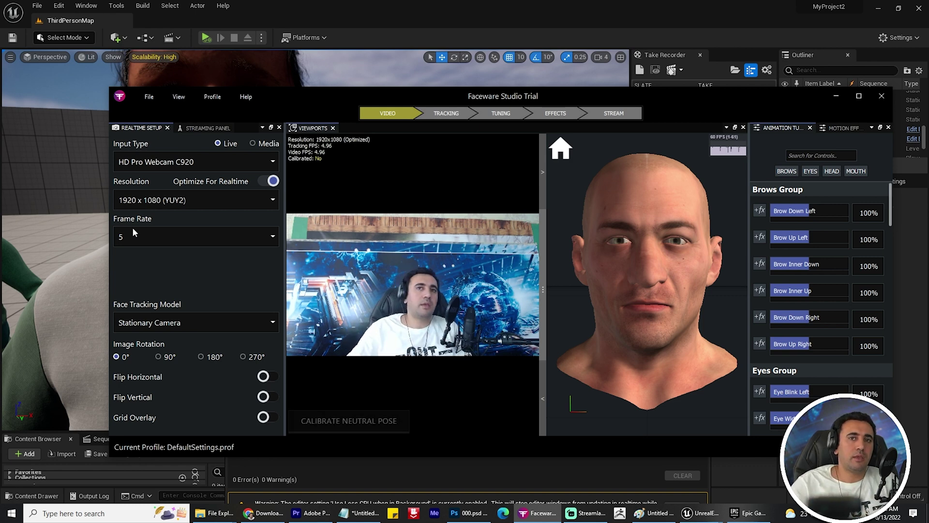
{"action": "left_click", "coordinate": [160, 201]}
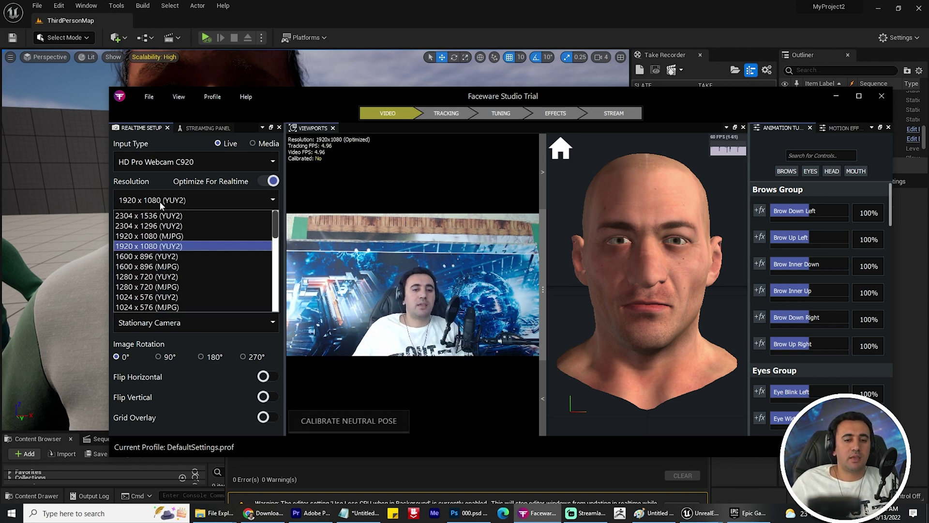
{"action": "left_click", "coordinate": [175, 237]}
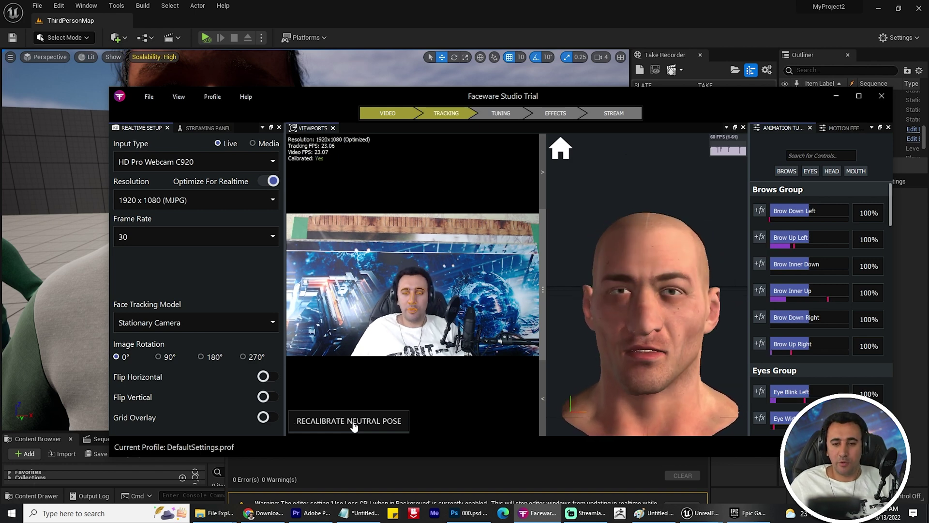
- Recalibrate the neutral pose and show the Streaming Panel with Stream to Client on port 802
{"action": "left_click", "coordinate": [353, 422]}
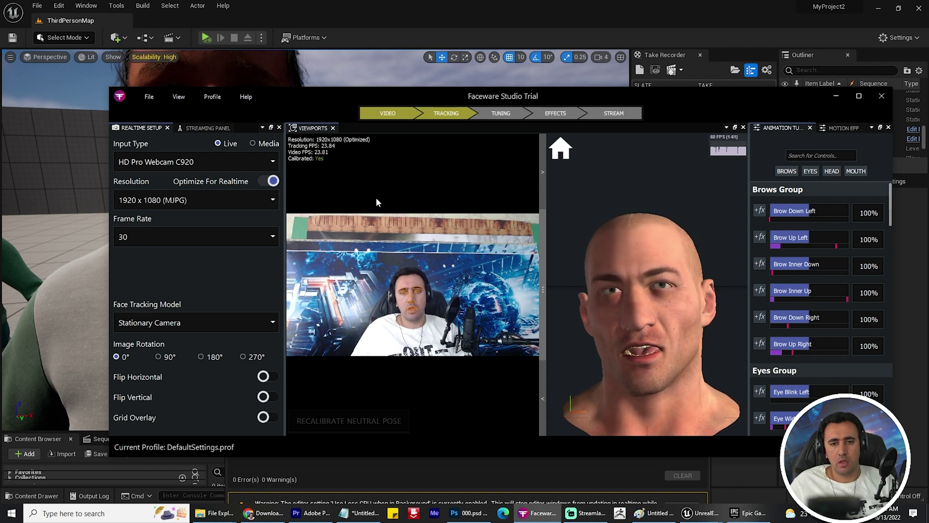
{"action": "left_click", "coordinate": [203, 127]}
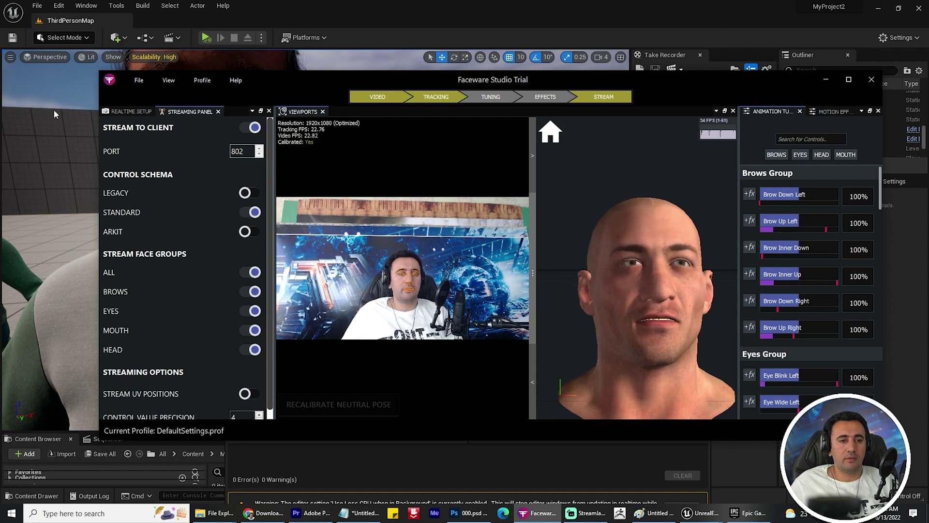
- Back in Unreal, look through the Live Link source types, then close the panel
{"action": "left_click", "coordinate": [629, 77]}
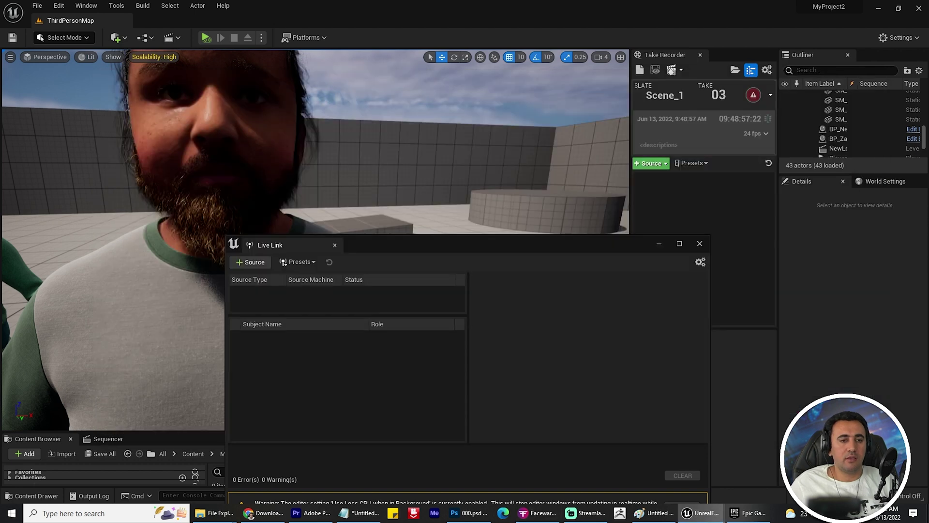
{"action": "left_click", "coordinate": [390, 189]}
{"action": "left_click_drag", "start_coordinate": [420, 245], "coordinate": [405, 184]}
{"action": "left_click", "coordinate": [236, 201]}
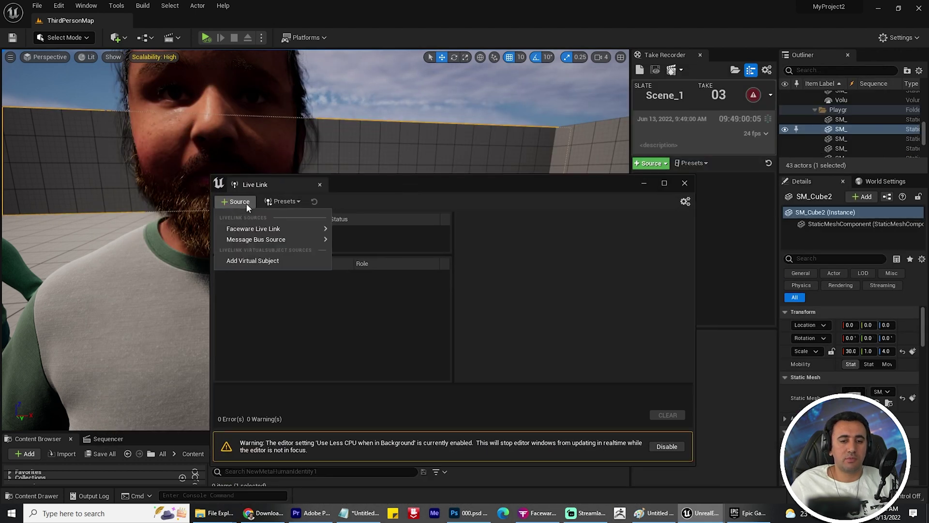
{"action": "mouse_move", "coordinate": [237, 227]}
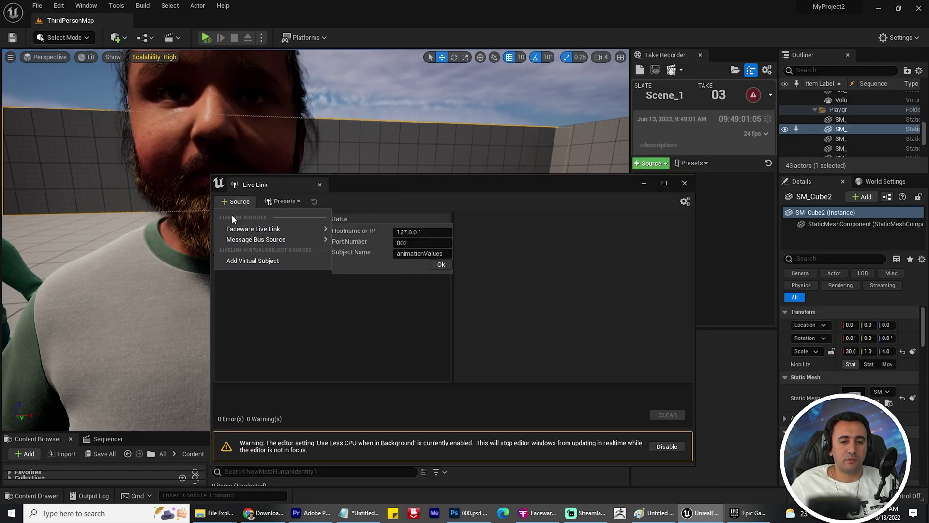
{"action": "left_click", "coordinate": [685, 183]}
- Reopen Live Link and add a Faceware Live Link source with default 127.0.0.1, port 802
{"action": "left_click", "coordinate": [86, 6]}
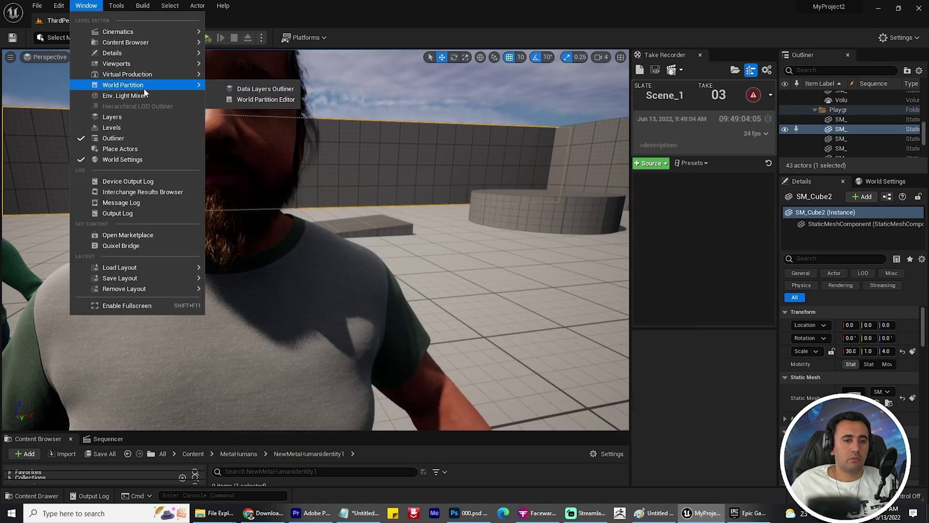
{"action": "mouse_move", "coordinate": [163, 75]}
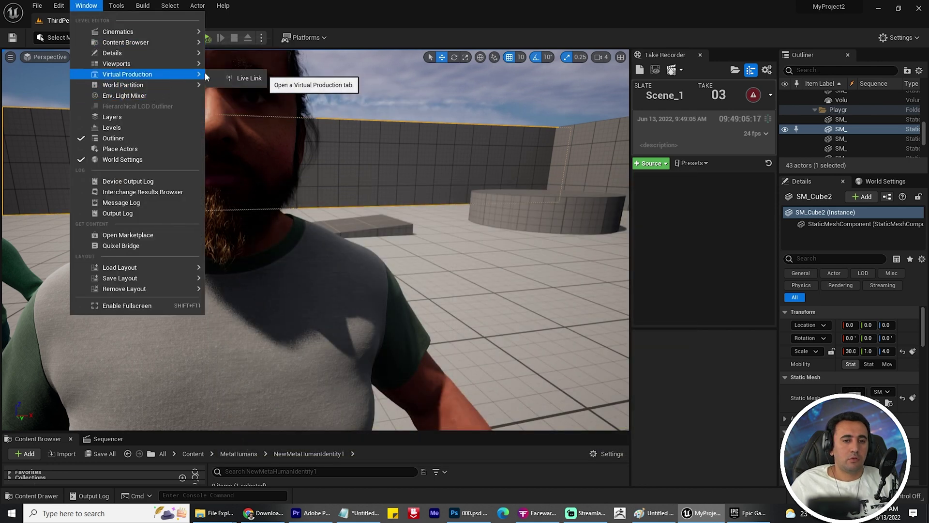
{"action": "left_click", "coordinate": [247, 78]}
{"action": "left_click", "coordinate": [247, 203]}
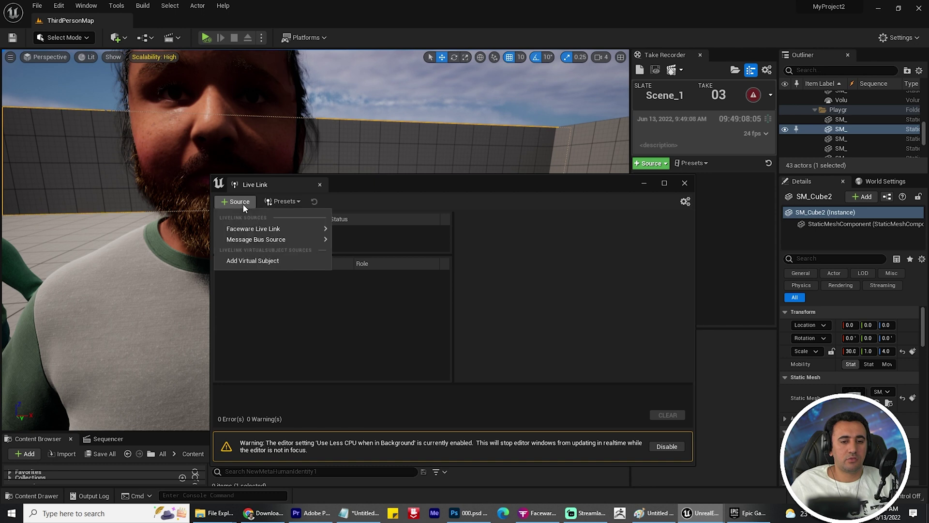
{"action": "mouse_move", "coordinate": [300, 229]}
{"action": "left_click", "coordinate": [441, 265]}
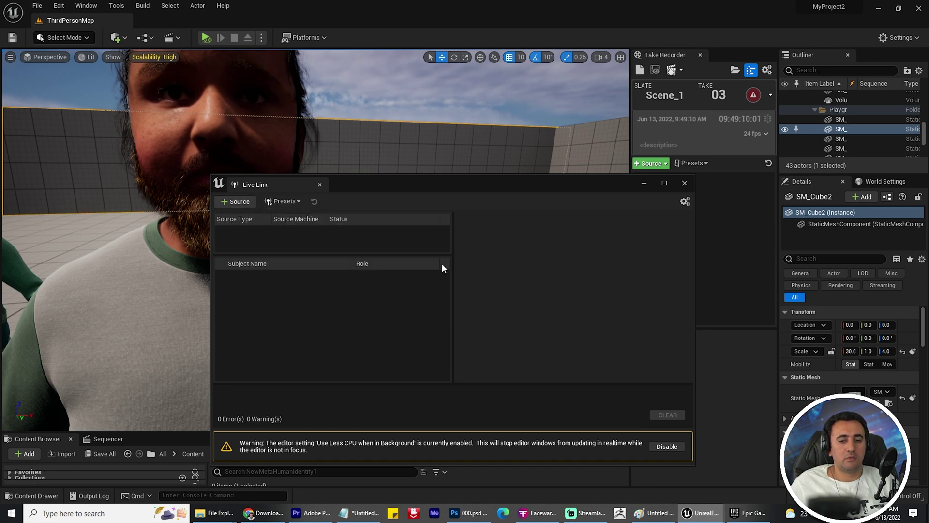
{"action": "left_click_drag", "start_coordinate": [498, 185], "coordinate": [497, 156]}
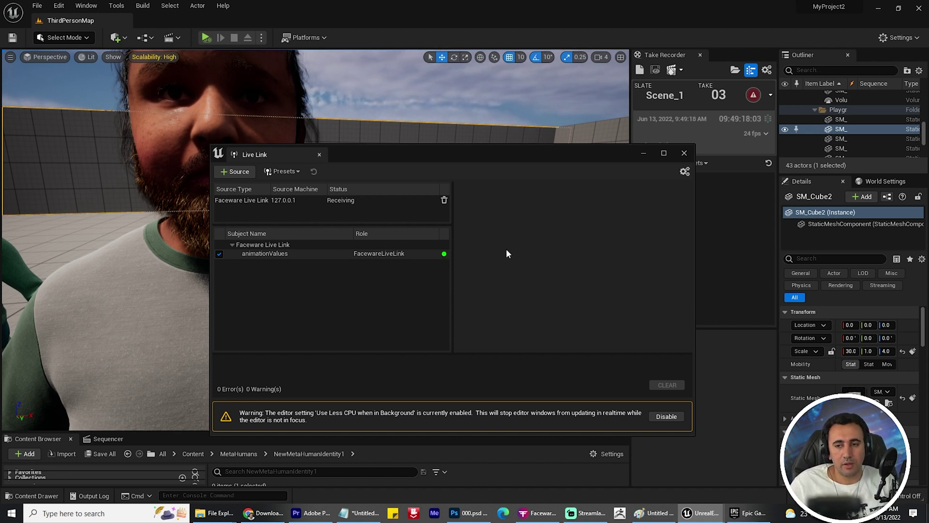
- Close Live Link, run the level in Simulate play mode, and return to Faceware Studio
{"action": "left_click", "coordinate": [684, 154]}
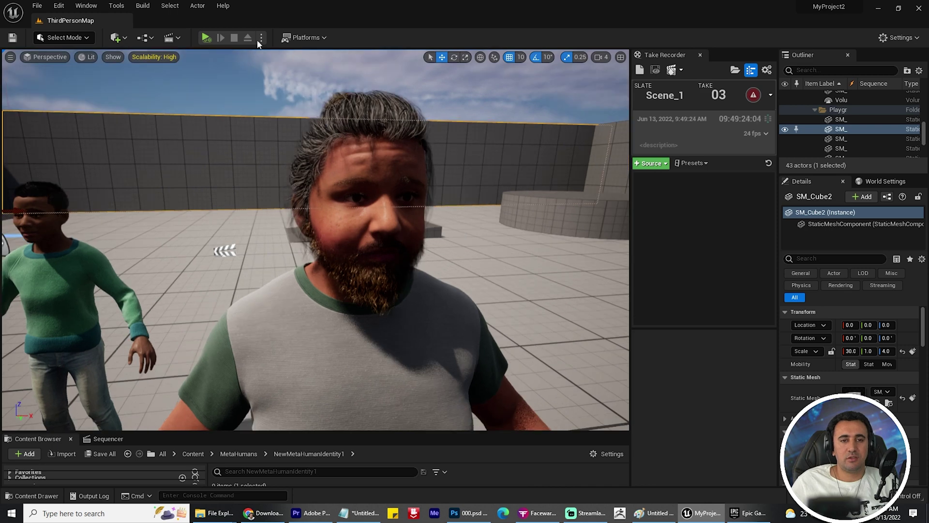
{"action": "left_click", "coordinate": [263, 38]}
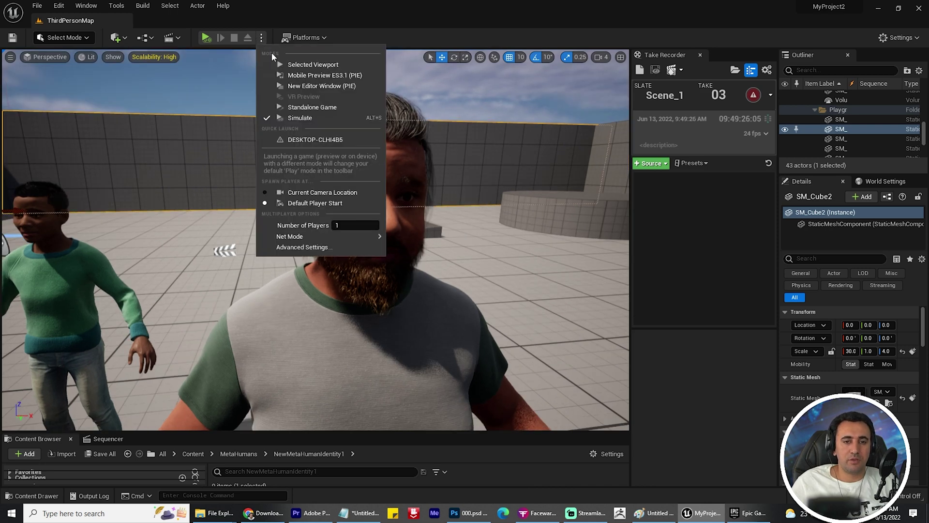
{"action": "left_click", "coordinate": [327, 119]}
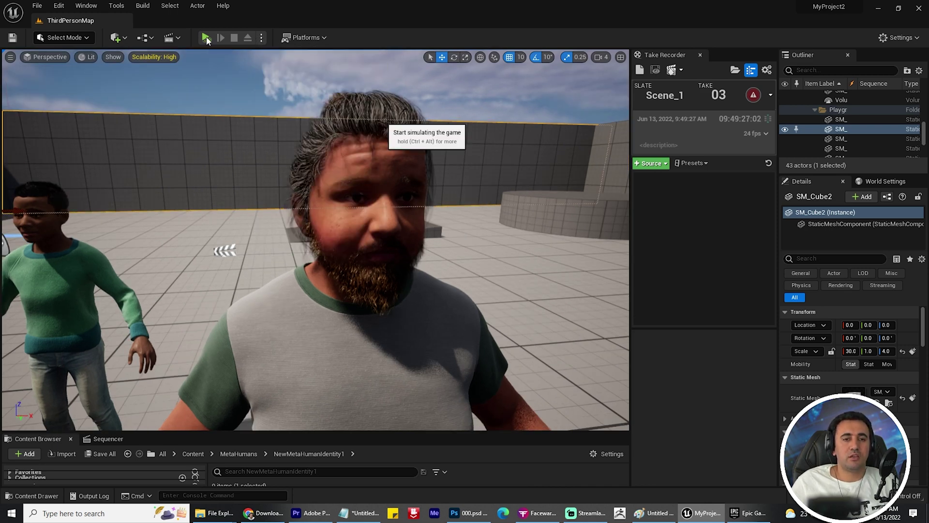
{"action": "key", "text": "alt+s"}
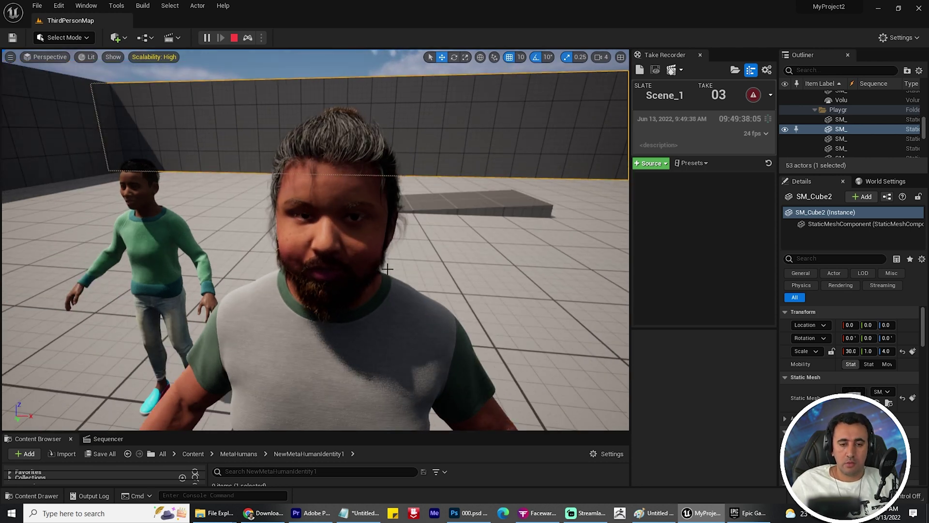
{"action": "key", "text": "alt+Tab"}
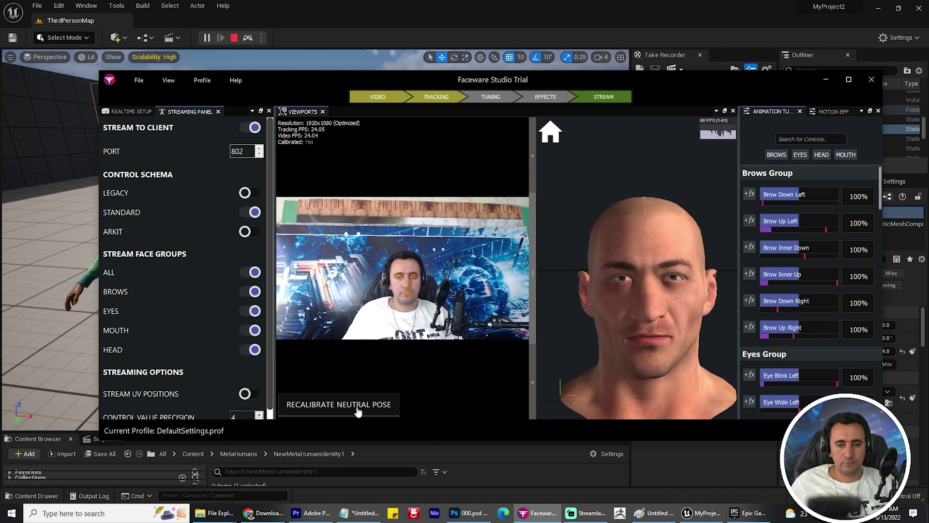
- Recalibrate the neutral pose in Faceware Studio and bring the Unreal Editor back to the front
{"action": "left_click", "coordinate": [357, 407]}
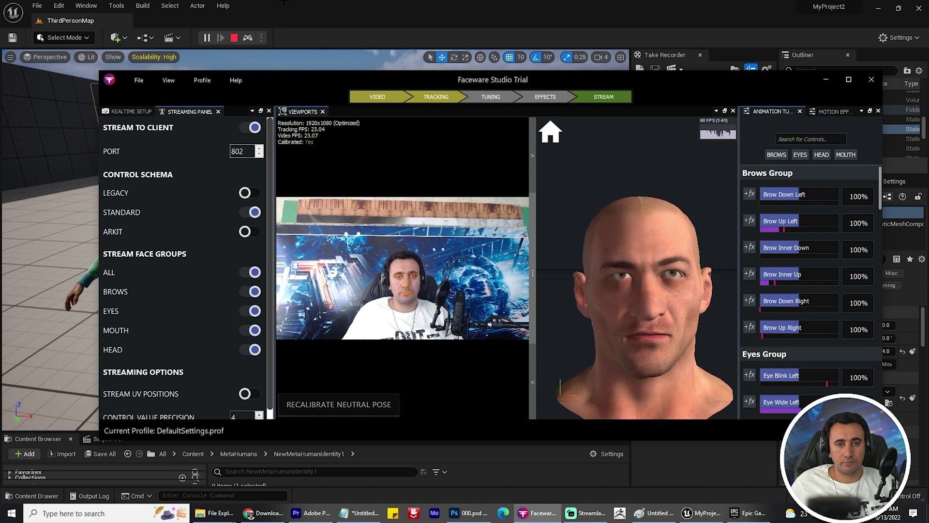
{"action": "left_click", "coordinate": [360, 16]}
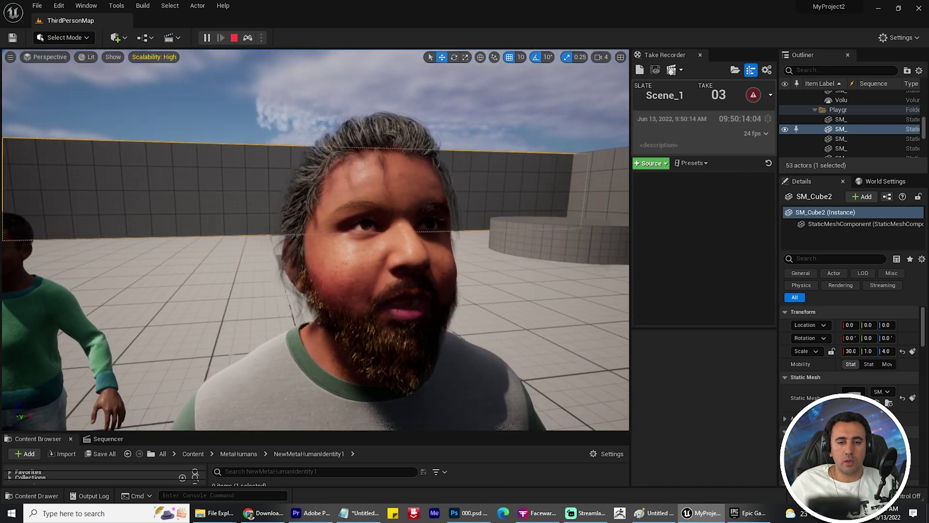
- Use Browse to Asset on the floor cube to locate its mesh in LevelPrototyping > Meshes
{"action": "right_click", "coordinate": [431, 254]}
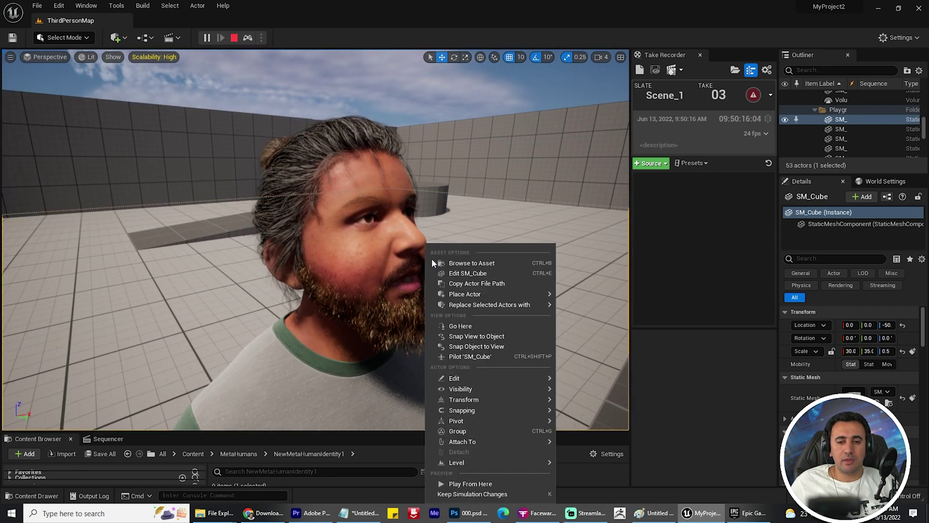
{"action": "left_click", "coordinate": [443, 262]}
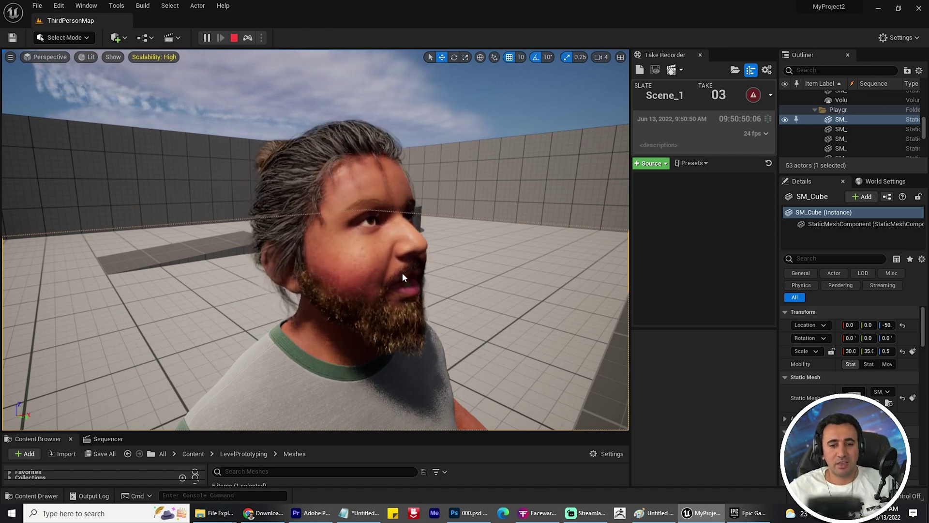
{"action": "left_click", "coordinate": [409, 268]}
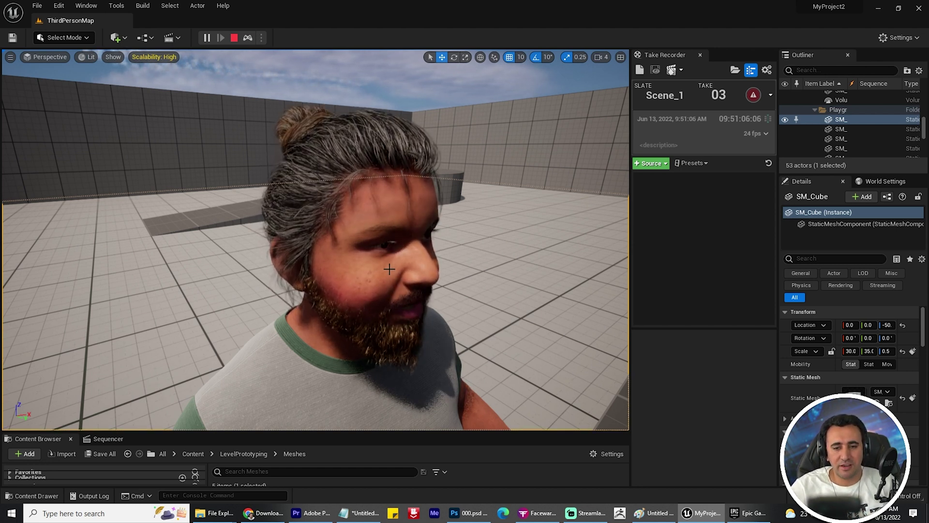
{"action": "right_click_drag", "start_coordinate": [389, 269], "coordinate": [428, 295]}
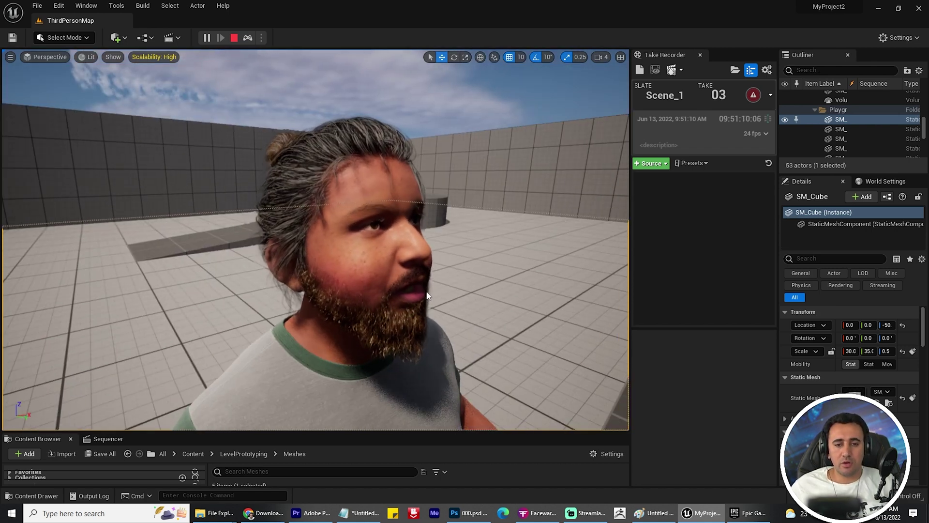